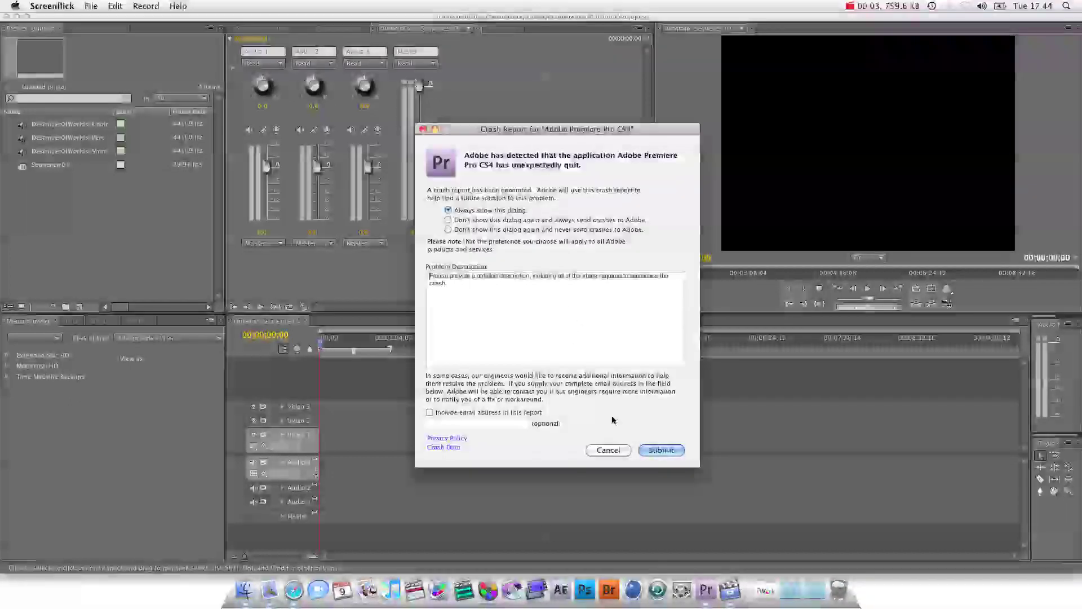
# Cancel the crash report without sending it and activate the Premiere Pro project window
pyautogui.click(614, 451)
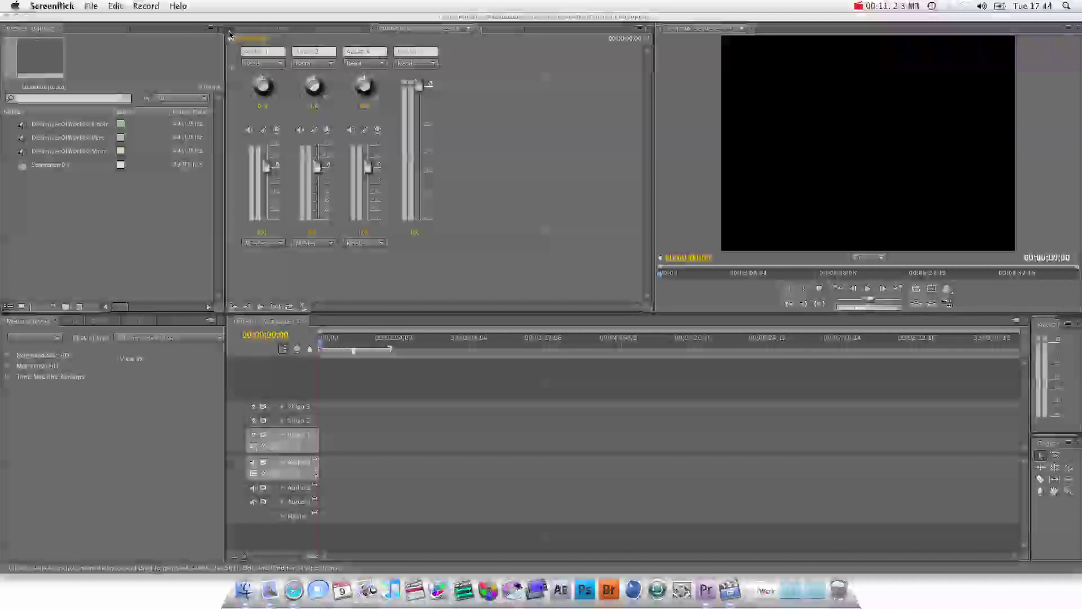
pyautogui.click(560, 164)
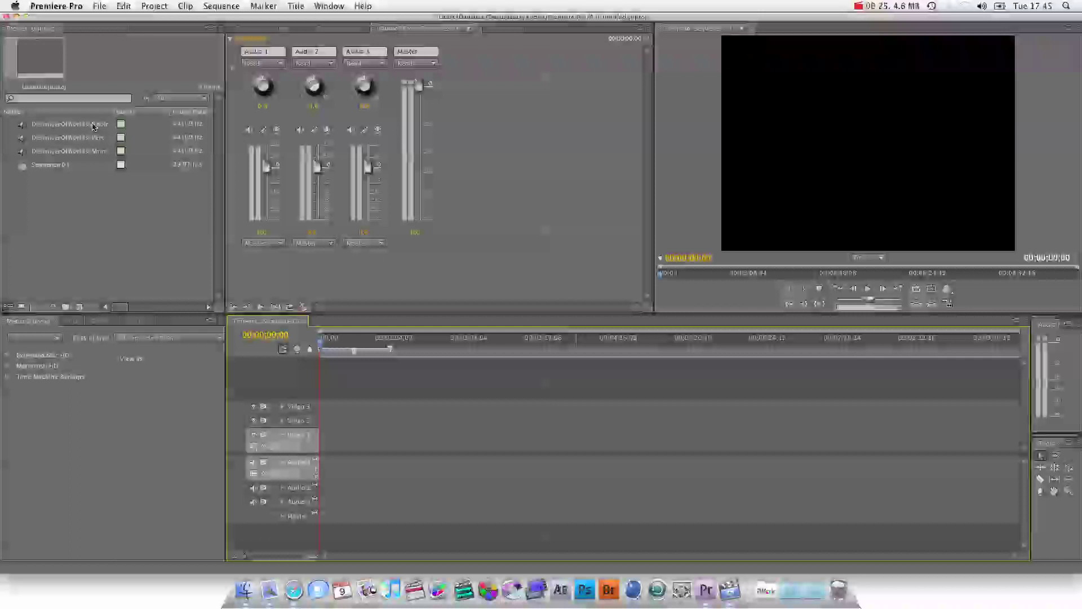
# Lay the three selected audio files end to end on Audio 1, playhead at 00;01;08;20
pyautogui.click(76, 125)
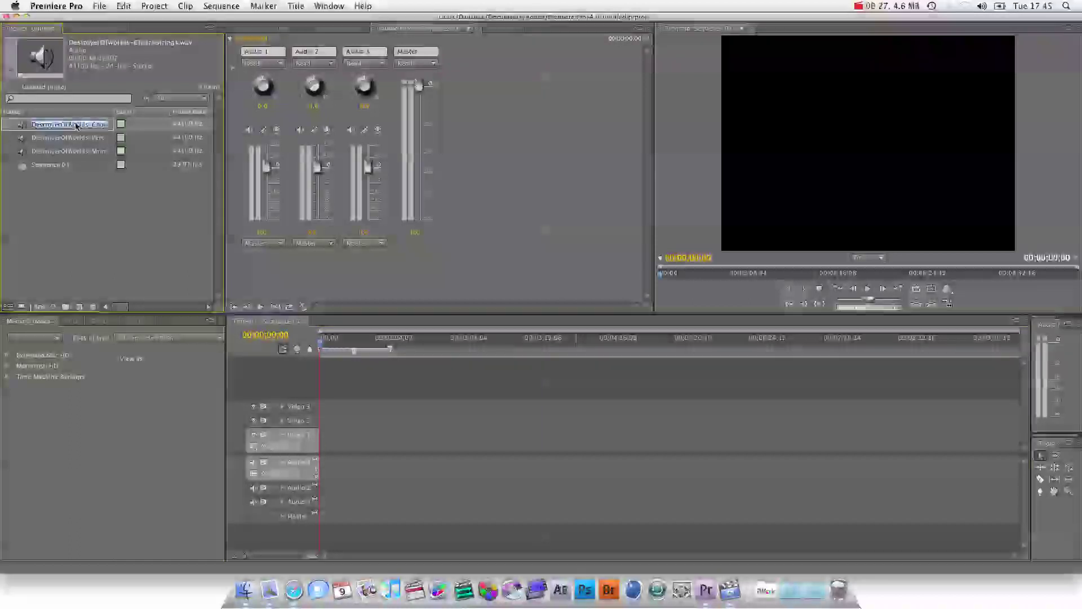
pyautogui.keyDown('shift'); pyautogui.click(24, 151); pyautogui.keyUp('shift')
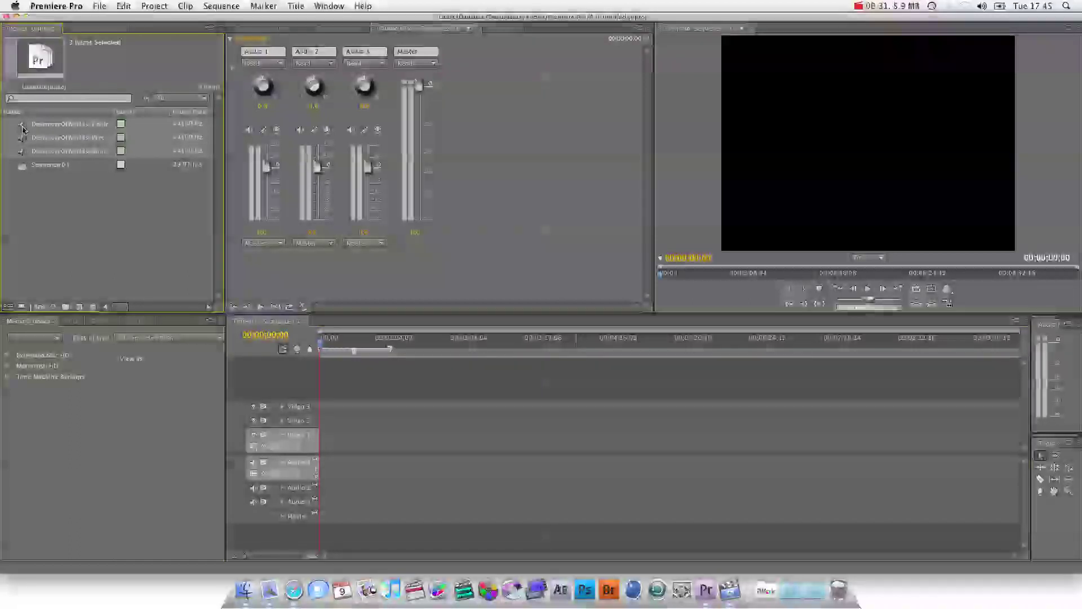
pyautogui.moveTo(192, 320); pyautogui.dragTo(403, 458)
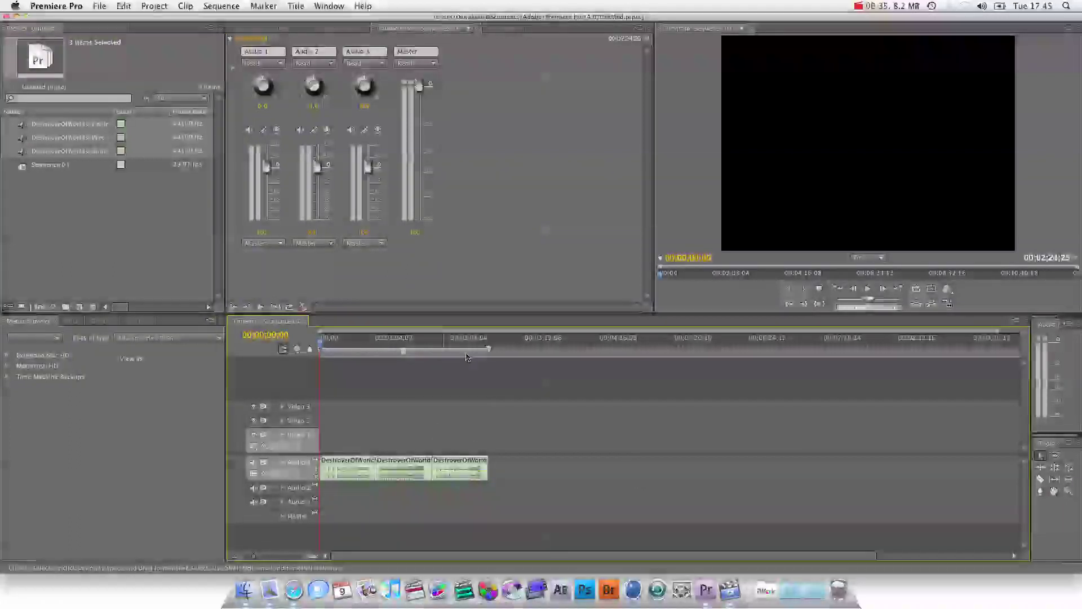
pyautogui.hscroll(2, 395, 383)
pyautogui.hscroll(-2, 393, 369)
pyautogui.click(393, 345)
pyautogui.scroll(1, 396, 382)
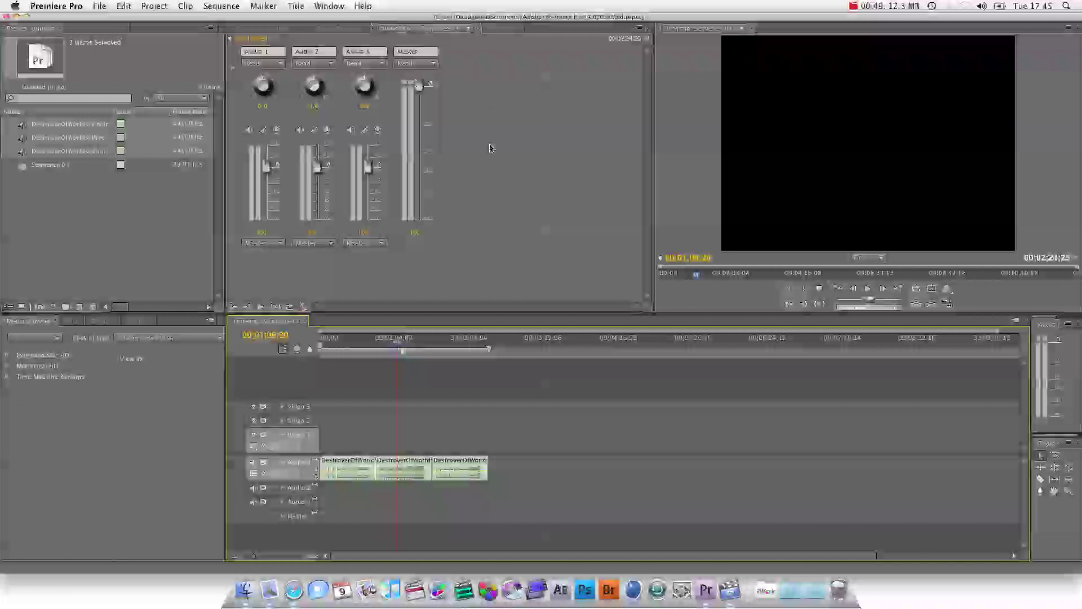
pyautogui.click(329, 6)
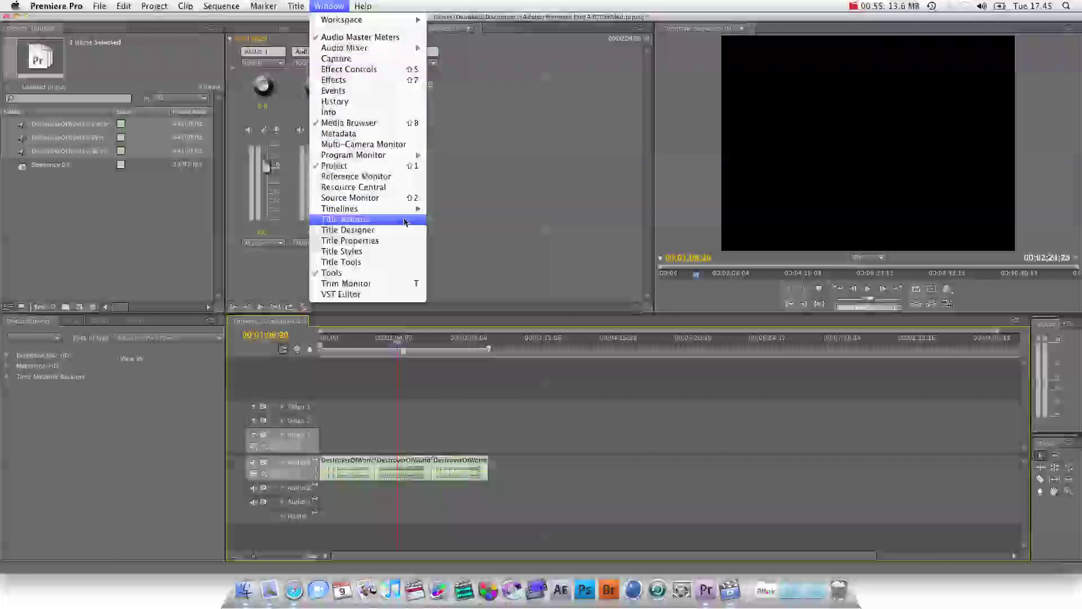
pyautogui.moveTo(394, 48)
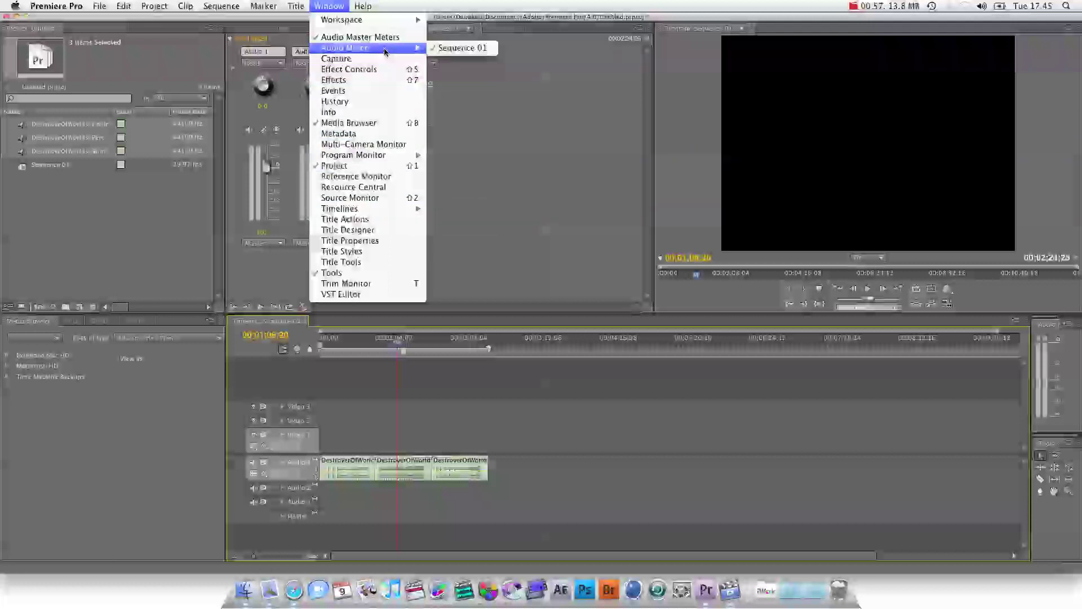
pyautogui.click(447, 48)
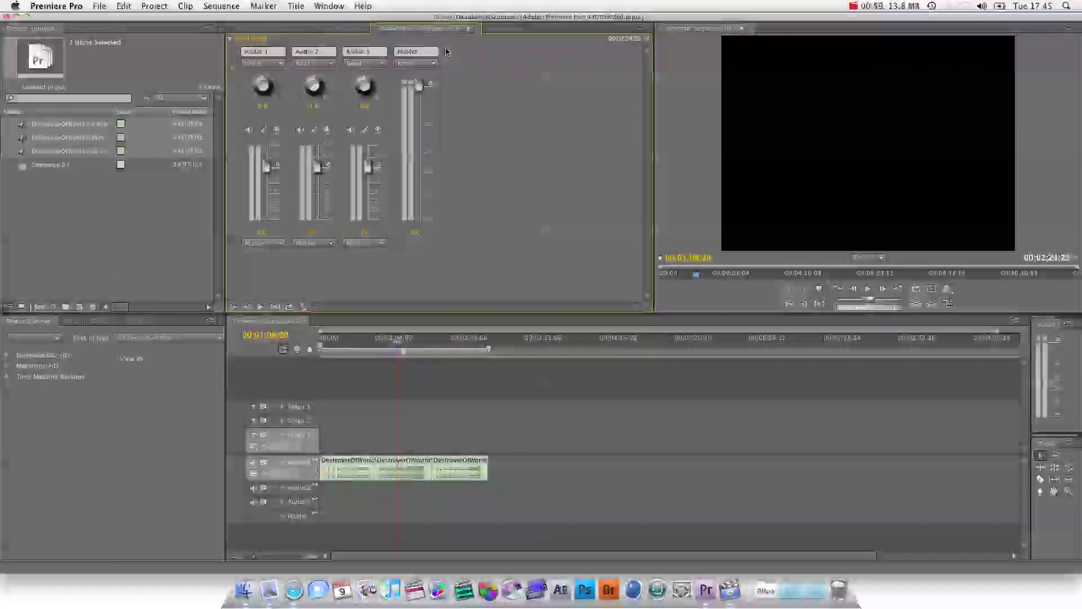
pyautogui.click(299, 30)
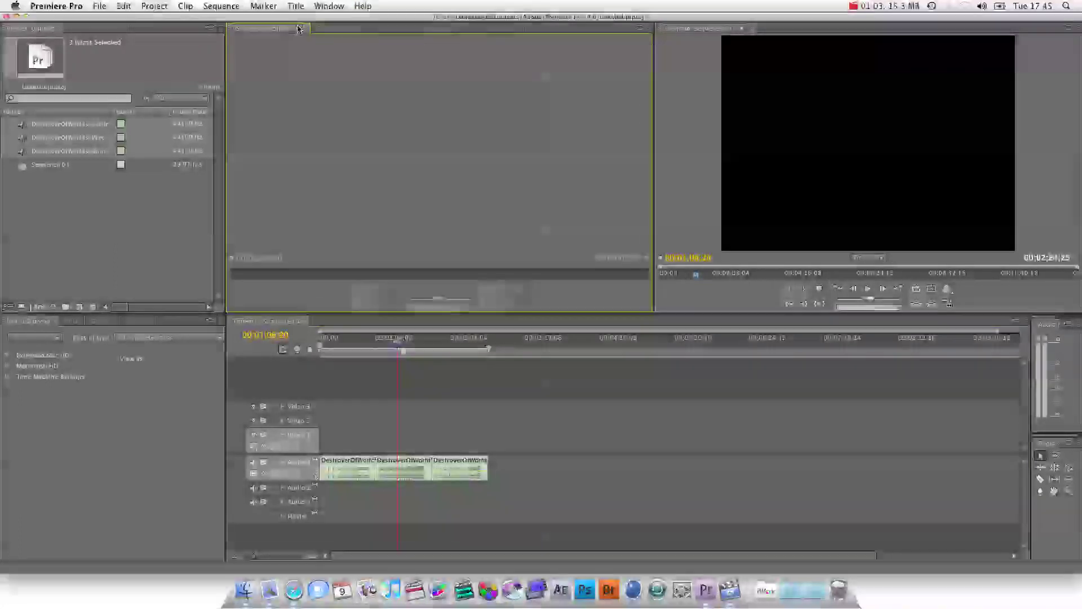
pyautogui.click(329, 6)
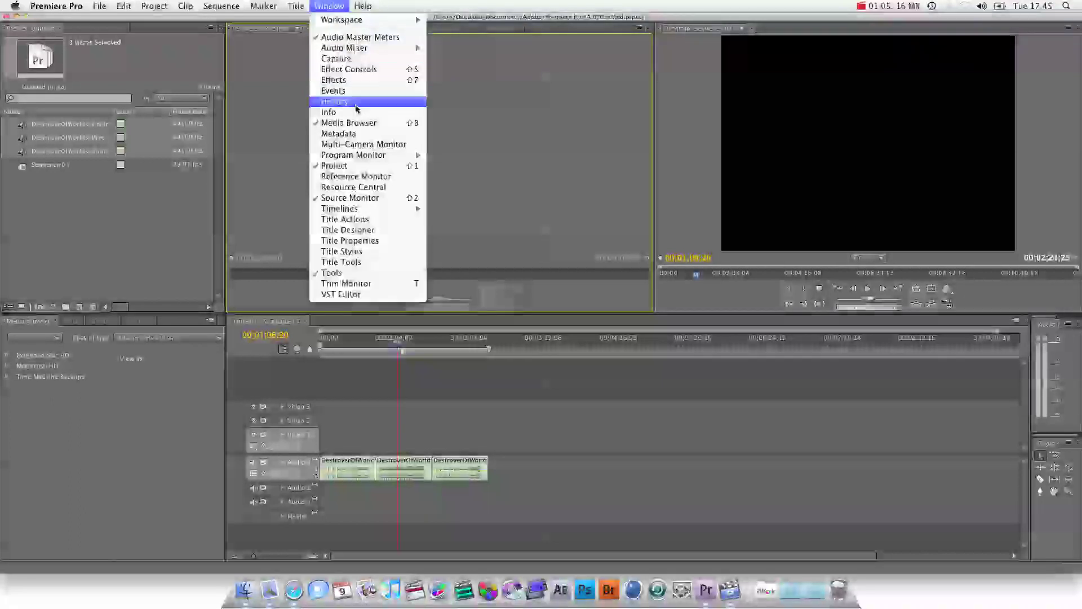
pyautogui.moveTo(414, 48)
pyautogui.click(467, 49)
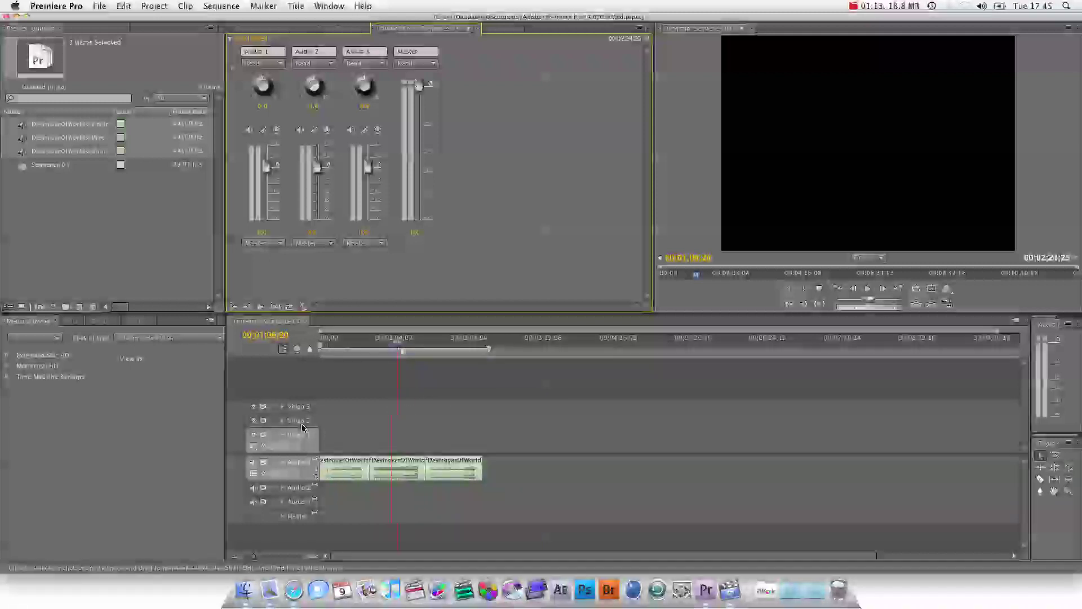
# Make Sequence 01 the selected item in the Project panel
pyautogui.hscroll(1, 297, 479)
pyautogui.hscroll(-2, 297, 479)
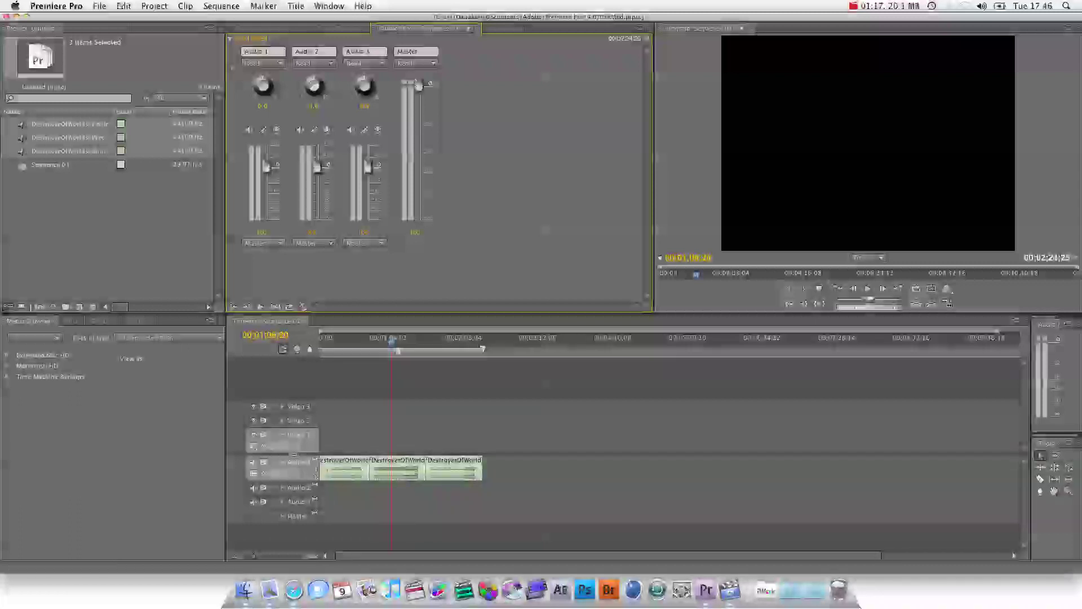
pyautogui.hscroll(1, 297, 445)
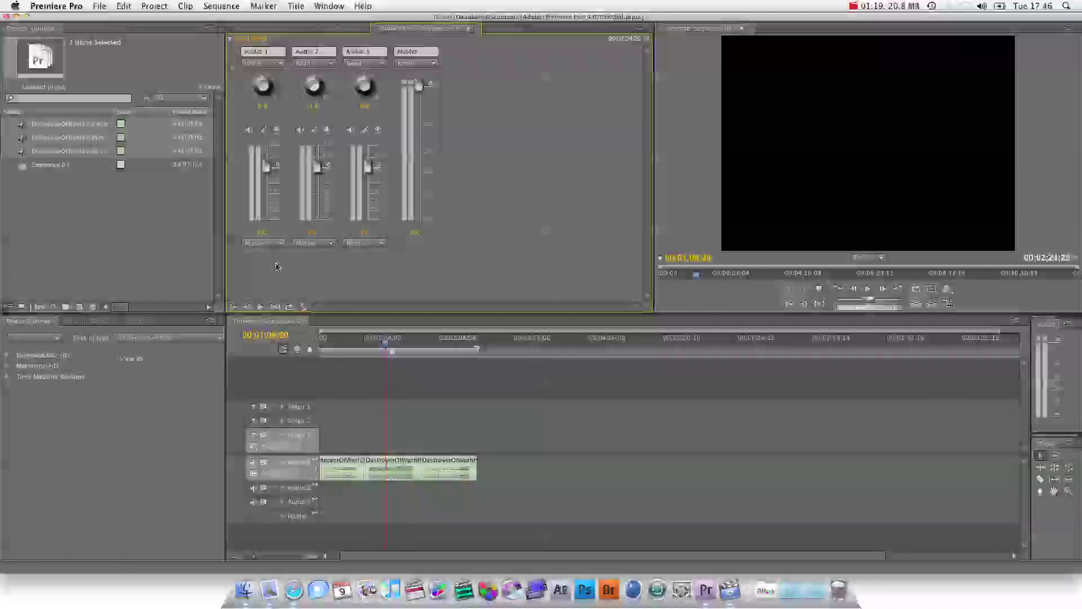
pyautogui.click(49, 165)
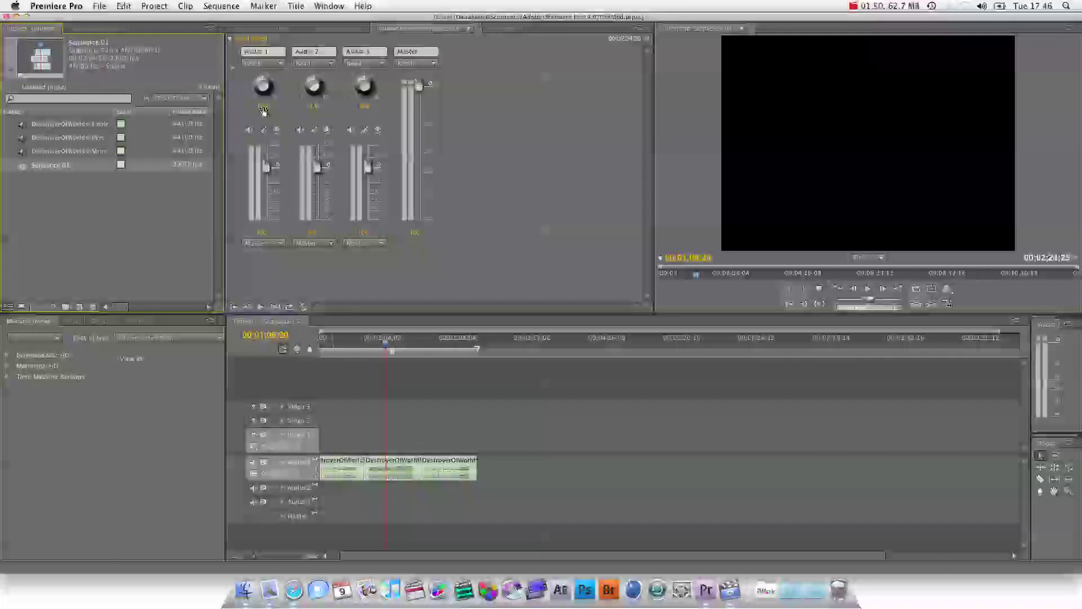
# Pan Audio 1 left in the Audio Mixer and begin editing its track name
pyautogui.moveTo(262, 106)
pyautogui.mouseDown()
pyautogui.moveTo(276, 106)
pyautogui.moveTo(248, 106)
pyautogui.moveTo(262, 111)
pyautogui.mouseUp()
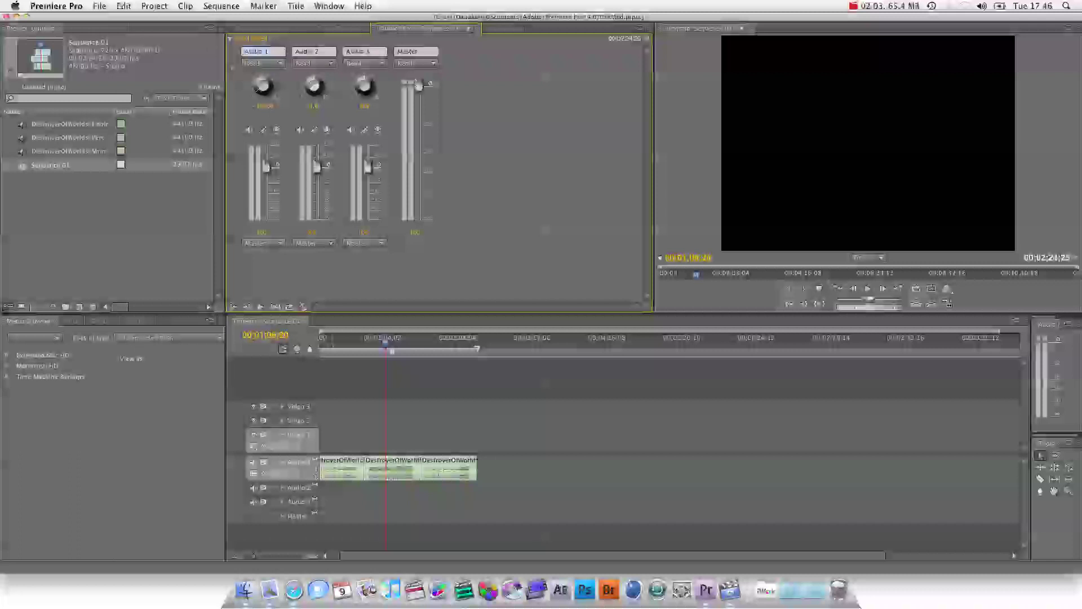
pyautogui.click(301, 464)
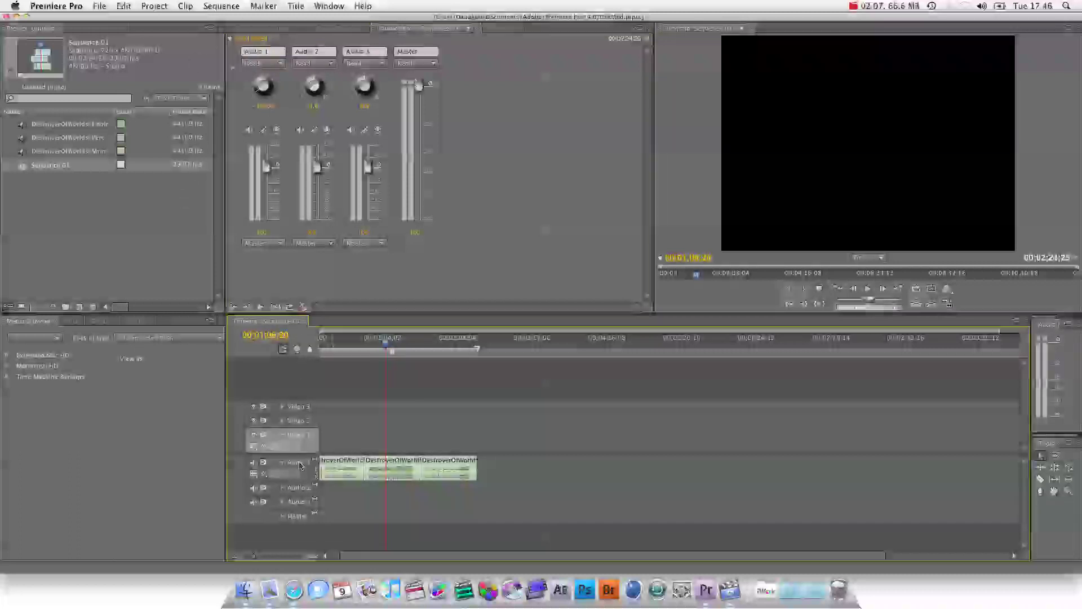
pyautogui.click(270, 53)
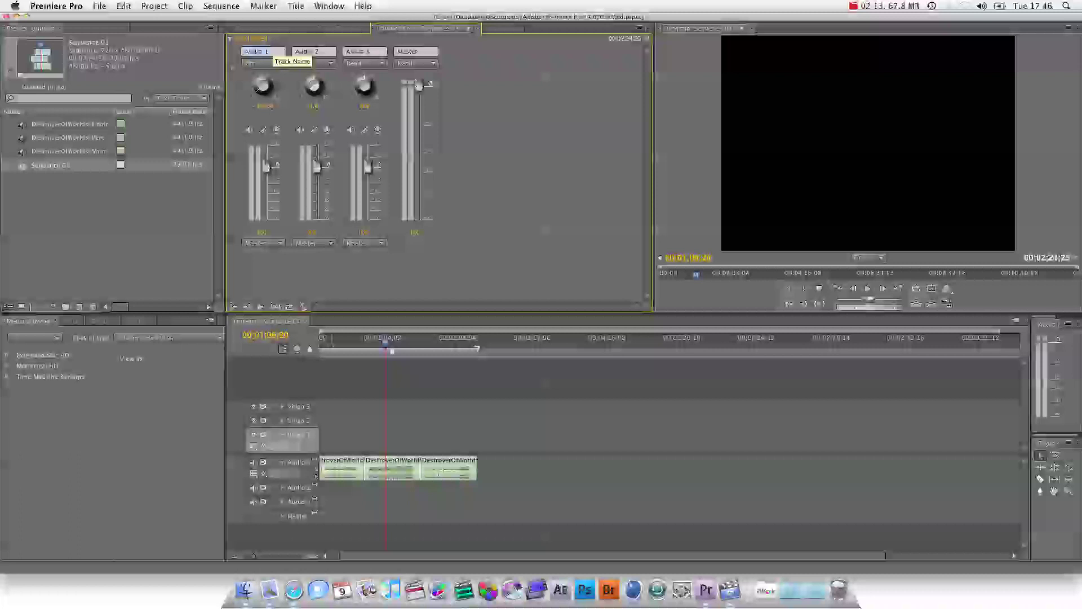
# Rename the Audio 1 track to 'left'
pyautogui.press('BackSpace')
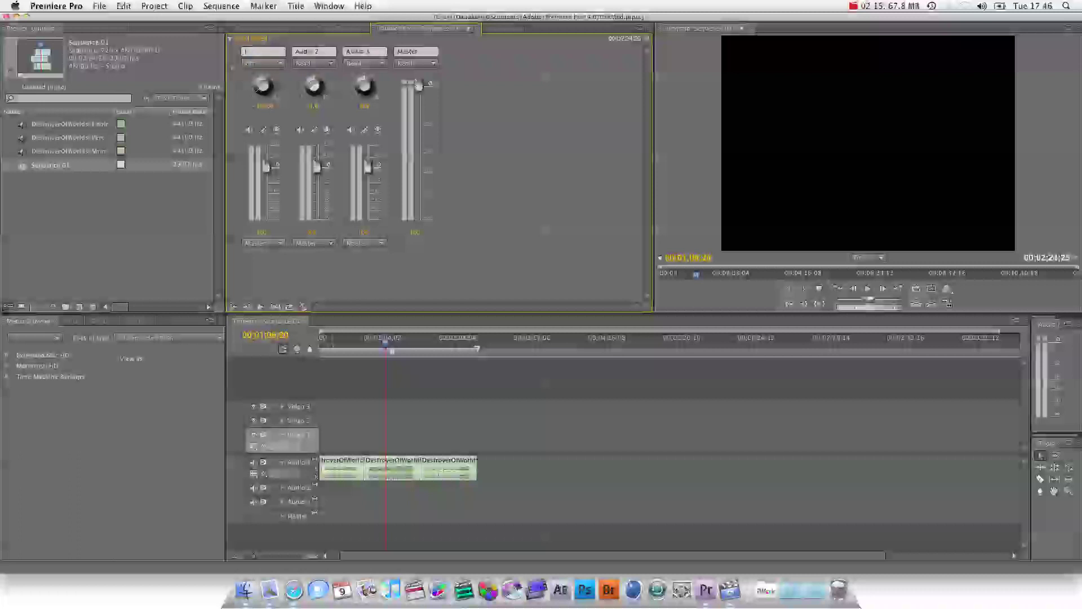
pyautogui.write('left')
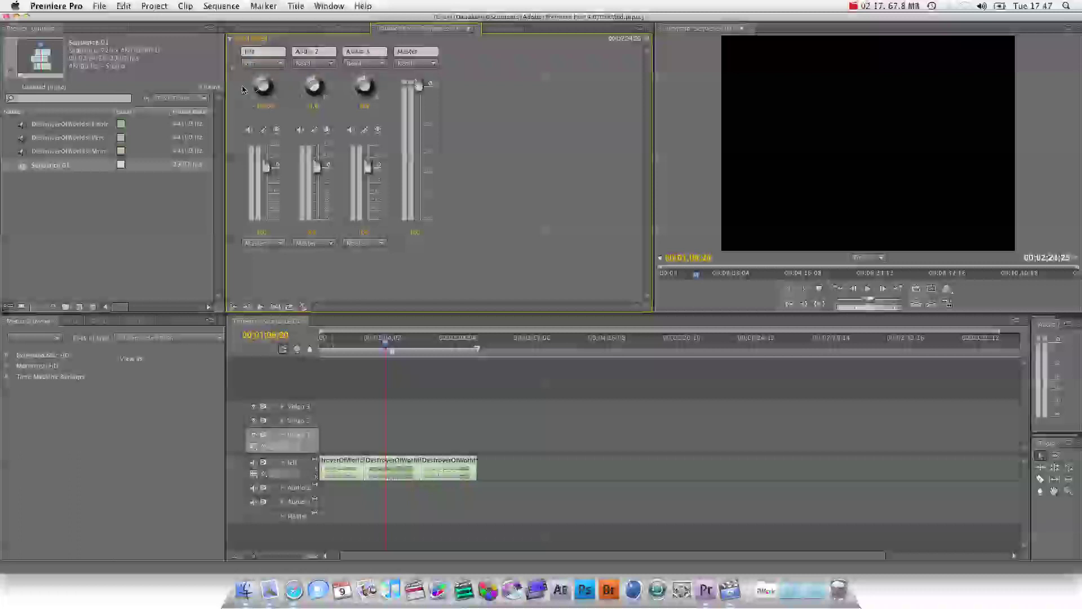
pyautogui.press('Return')
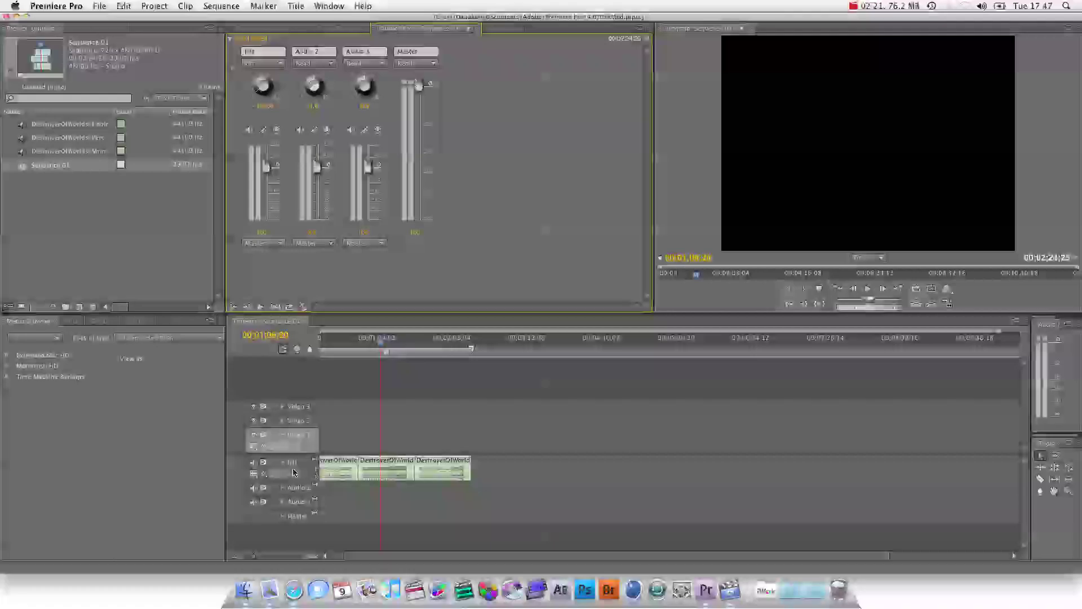
# Adjust the timeline zoom and rename the Audio 2 track to 'right'
pyautogui.press('-')
pyautogui.press('-')
pyautogui.press('-')
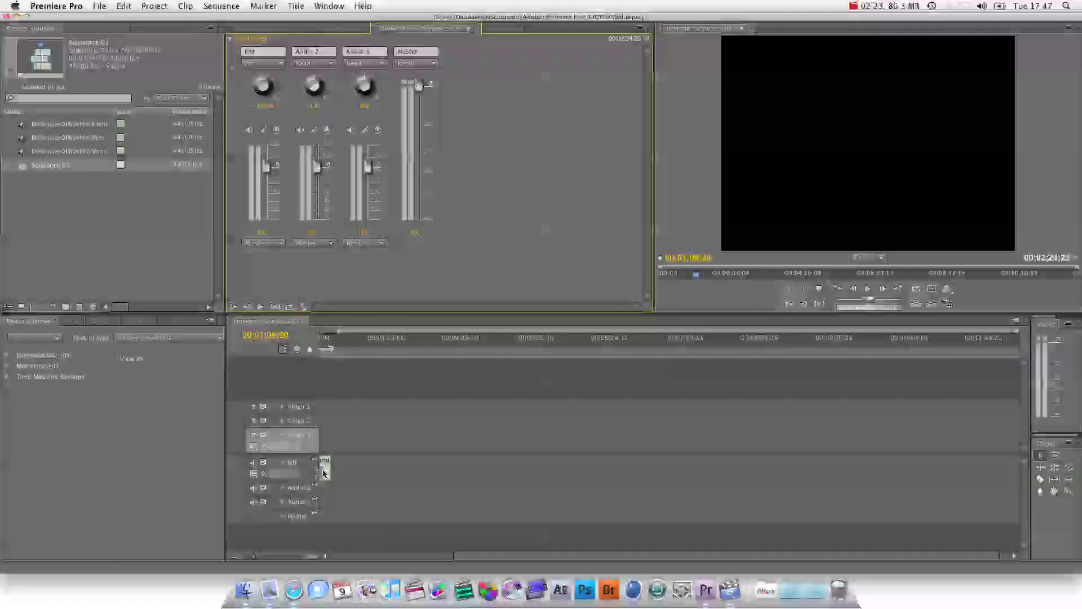
pyautogui.press('=')
pyautogui.press('=')
pyautogui.press('=')
pyautogui.press('-')
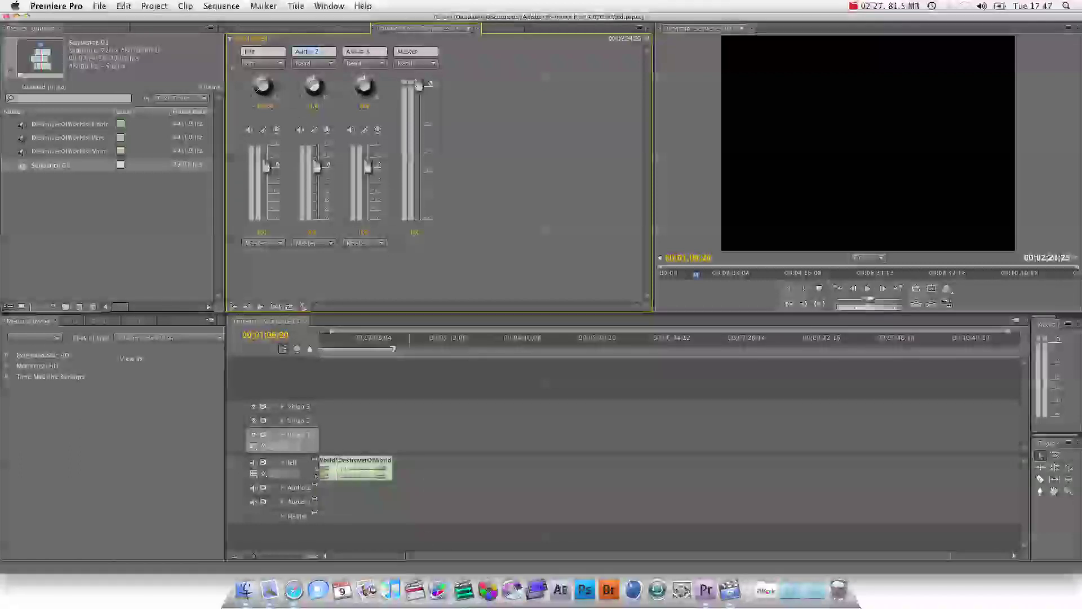
pyautogui.write('right')
pyautogui.press('Return')
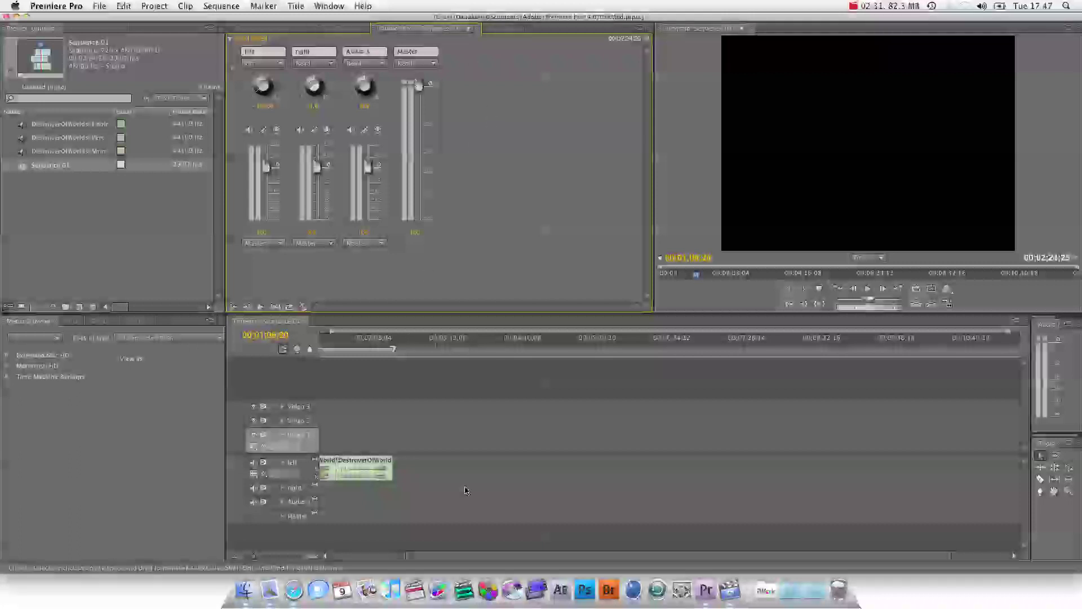
# Move the middle DestroyerOfWorlds clip onto the Right track and pan that track to 100
pyautogui.moveTo(468, 555); pyautogui.dragTo(391, 555)
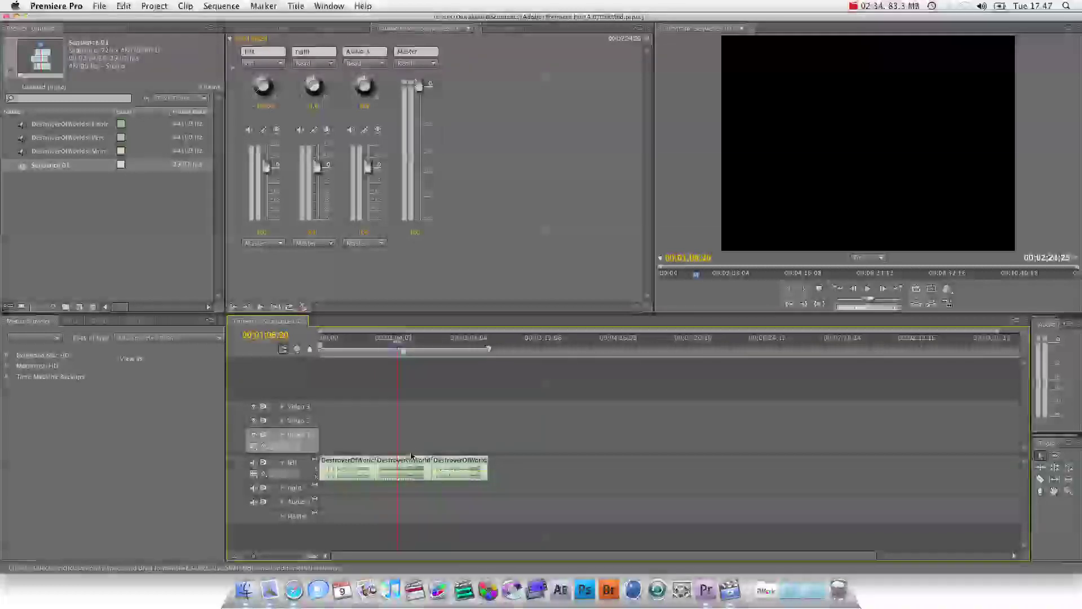
pyautogui.moveTo(415, 461); pyautogui.dragTo(344, 490)
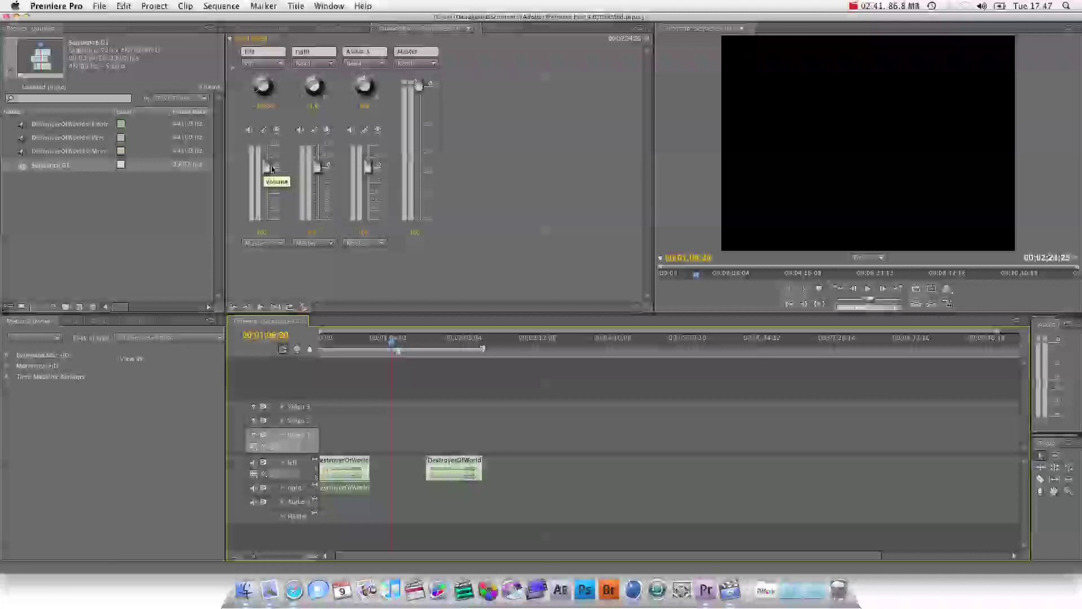
pyautogui.click(249, 28)
pyautogui.click(419, 29)
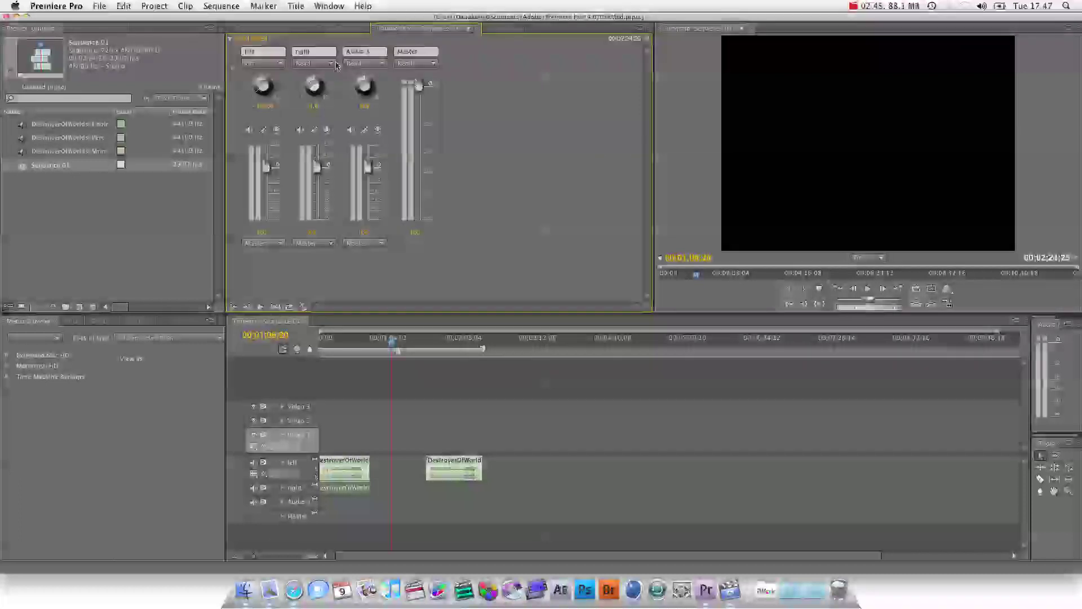
pyautogui.moveTo(317, 85); pyautogui.dragTo(322, 81)
# Play the stereo mix from the sequence start, then stop it
pyautogui.click(319, 351)
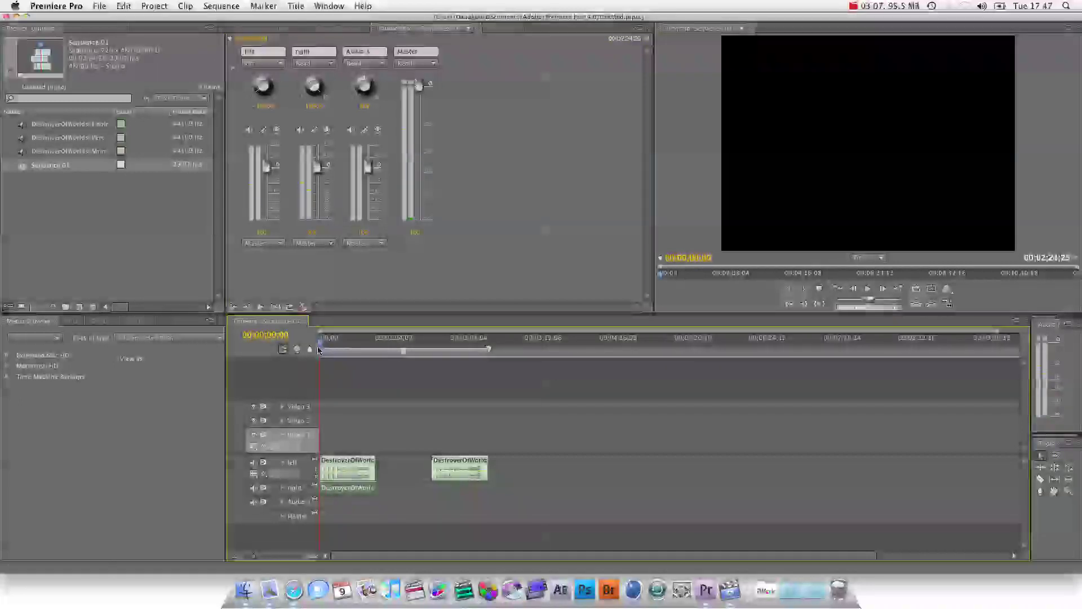
pyautogui.press('space')
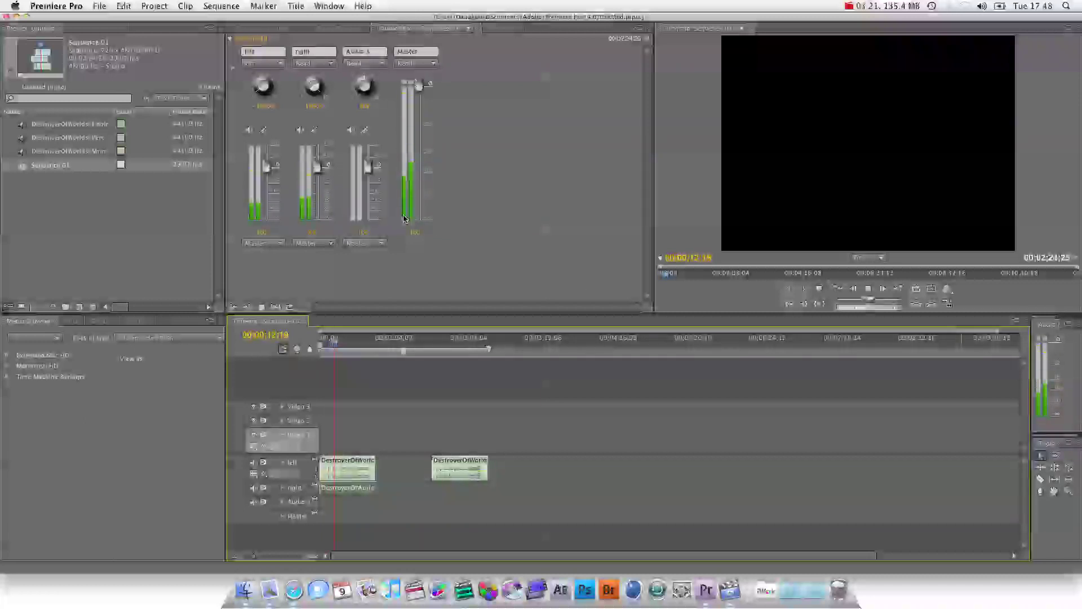
pyautogui.press('space')
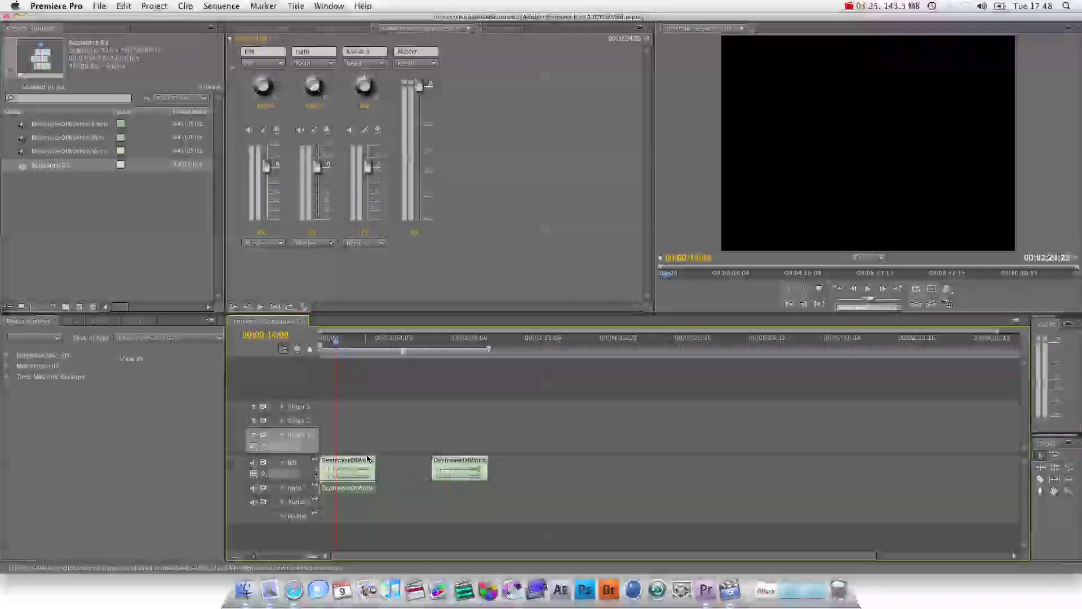
# Zoom in, expand the Right track's waveform, and hide the Left clip's waveform
pyautogui.press('=')
pyautogui.press('=')
pyautogui.press('=')
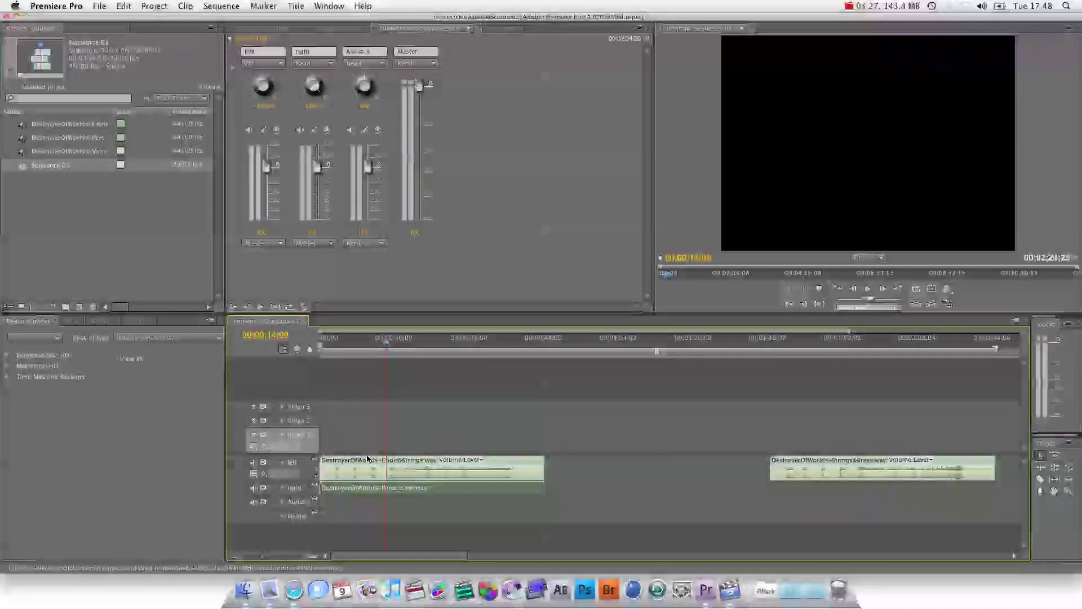
pyautogui.click(283, 488)
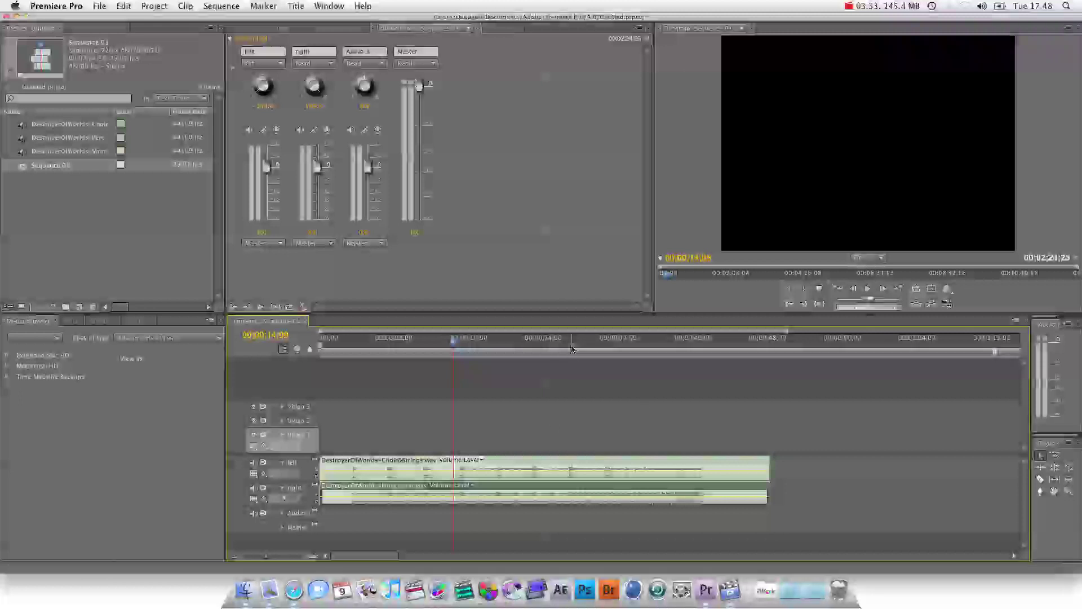
pyautogui.click(551, 339)
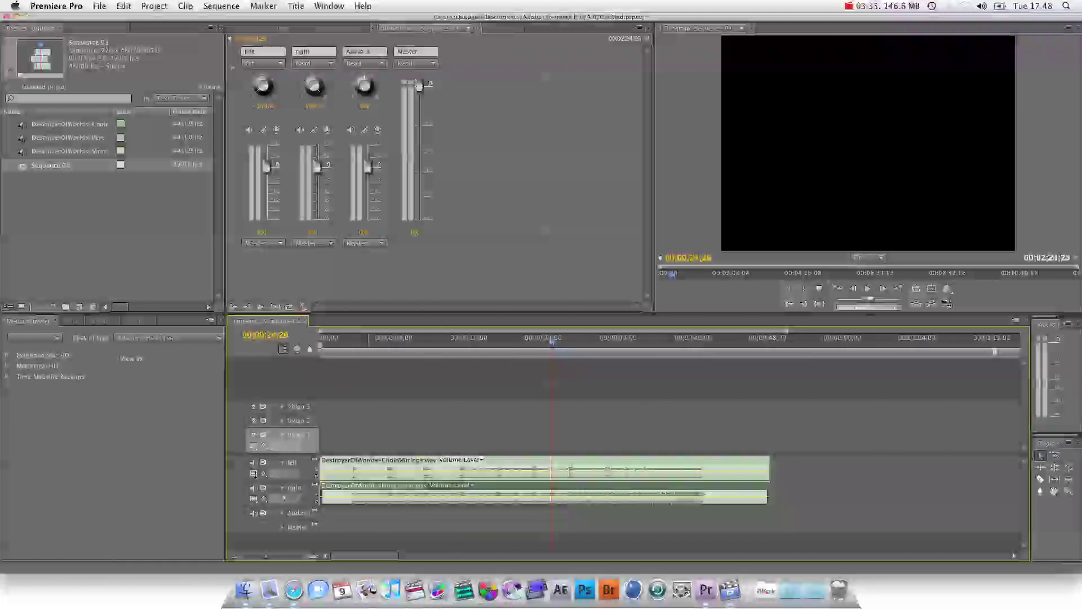
pyautogui.click(253, 474)
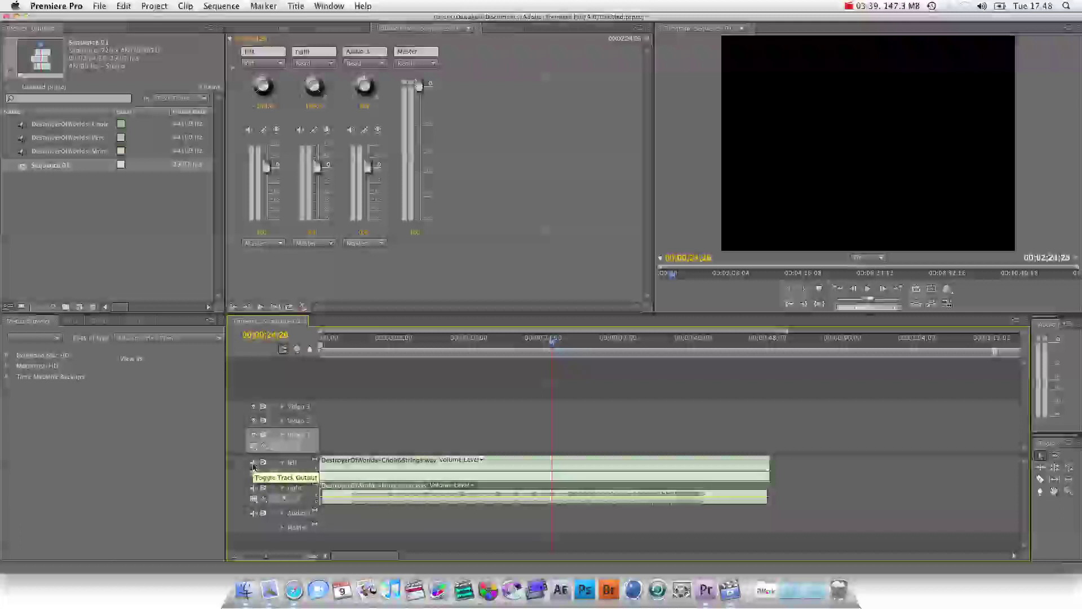
# Mute the Left track's output and play from about 2 seconds to hear only the right channel
pyautogui.click(254, 466)
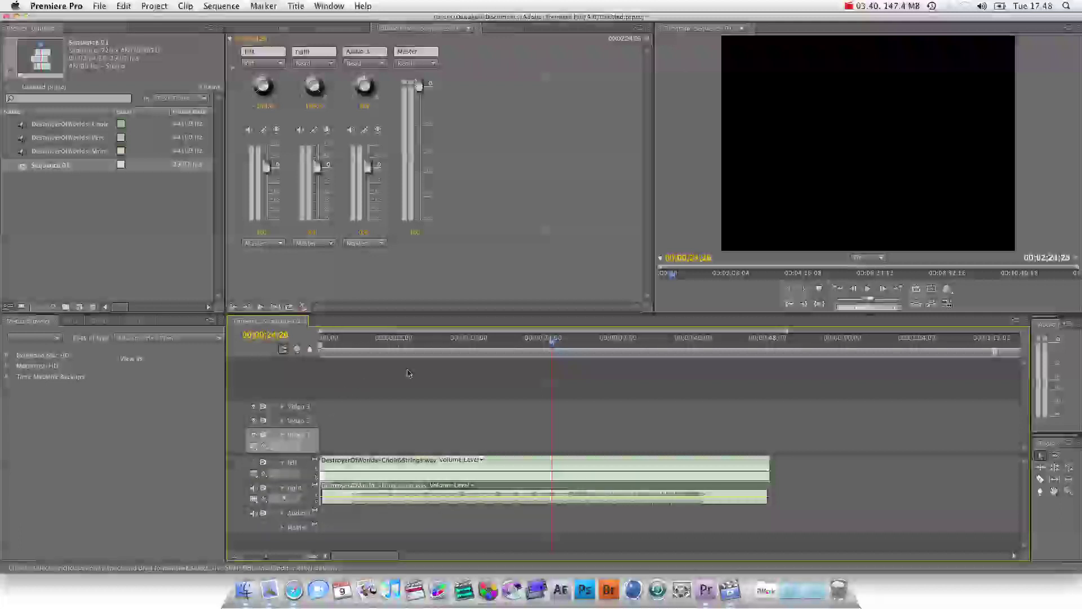
pyautogui.scroll(-1, 385, 342)
pyautogui.scroll(-2, 385, 342)
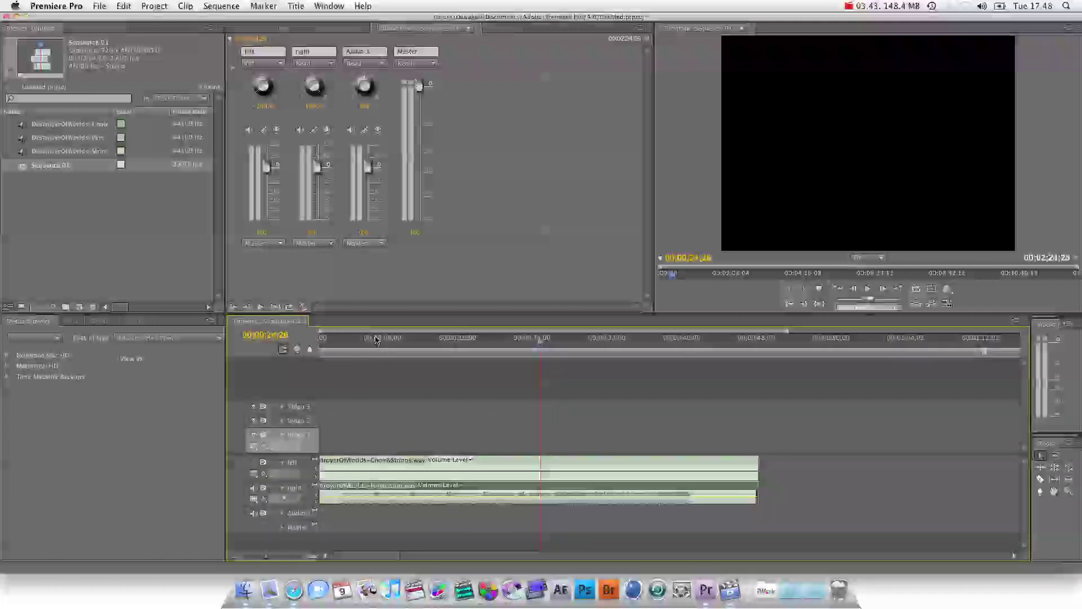
pyautogui.moveTo(372, 341)
pyautogui.mouseDown()
pyautogui.moveTo(414, 338)
pyautogui.moveTo(356, 338)
pyautogui.mouseUp()
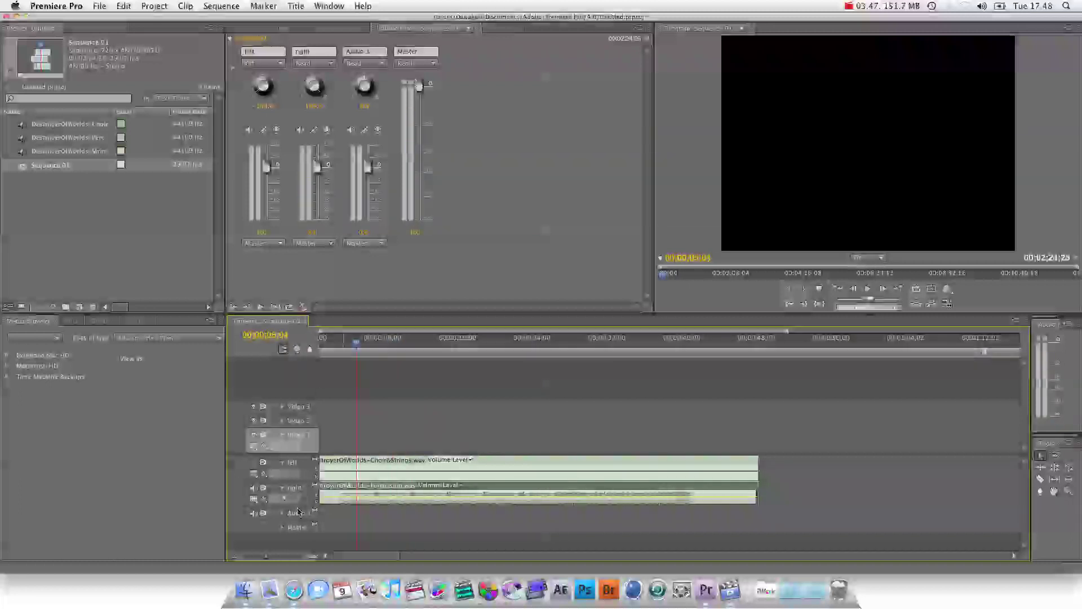
pyautogui.click(331, 346)
pyautogui.press('space')
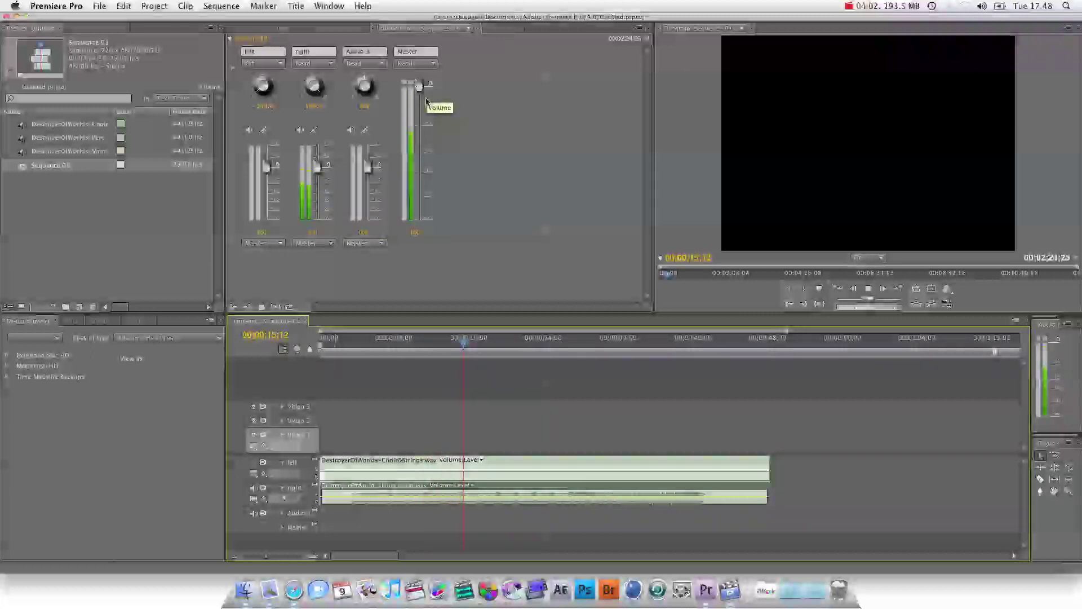
# Set Master to about -4 dB, raise the Right track slightly, and lower Left about 4 dB
pyautogui.moveTo(422, 90)
pyautogui.mouseDown()
pyautogui.moveTo(427, 173)
pyautogui.moveTo(415, 80)
pyautogui.mouseUp()
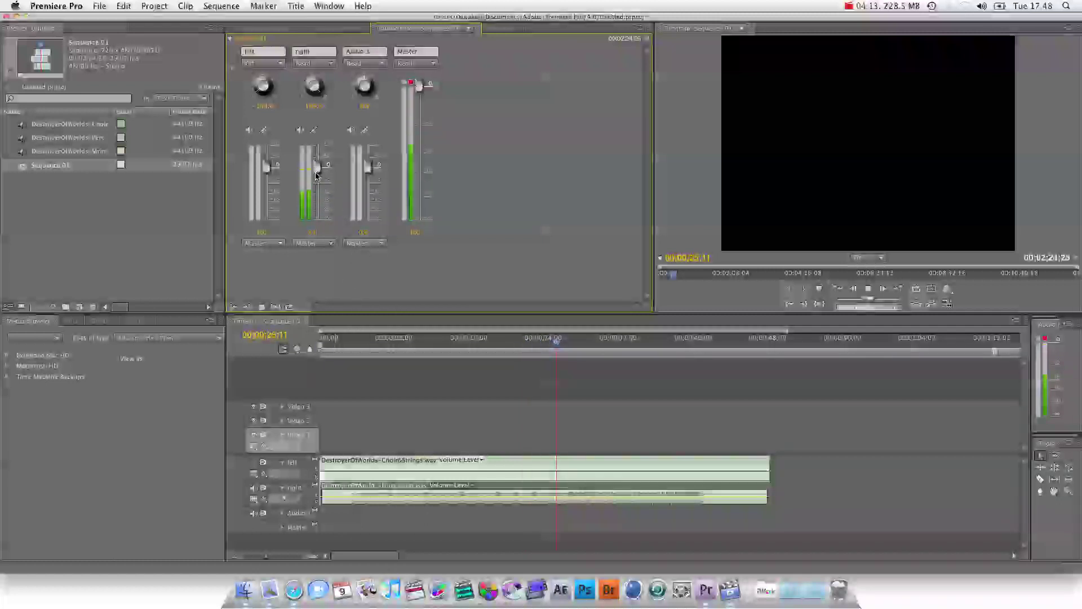
pyautogui.press('space')
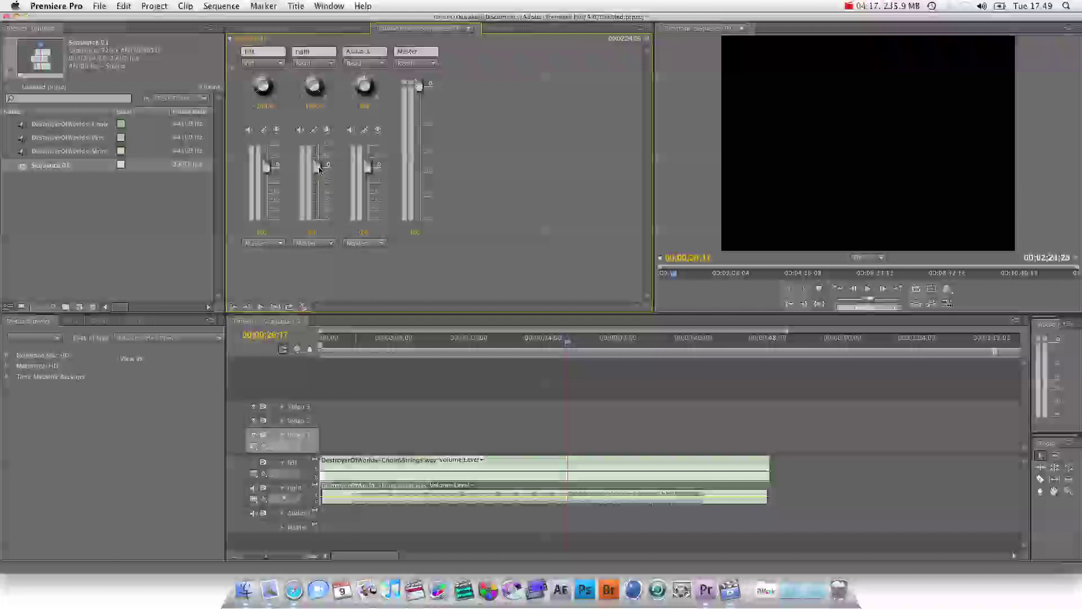
pyautogui.moveTo(319, 162); pyautogui.dragTo(319, 157)
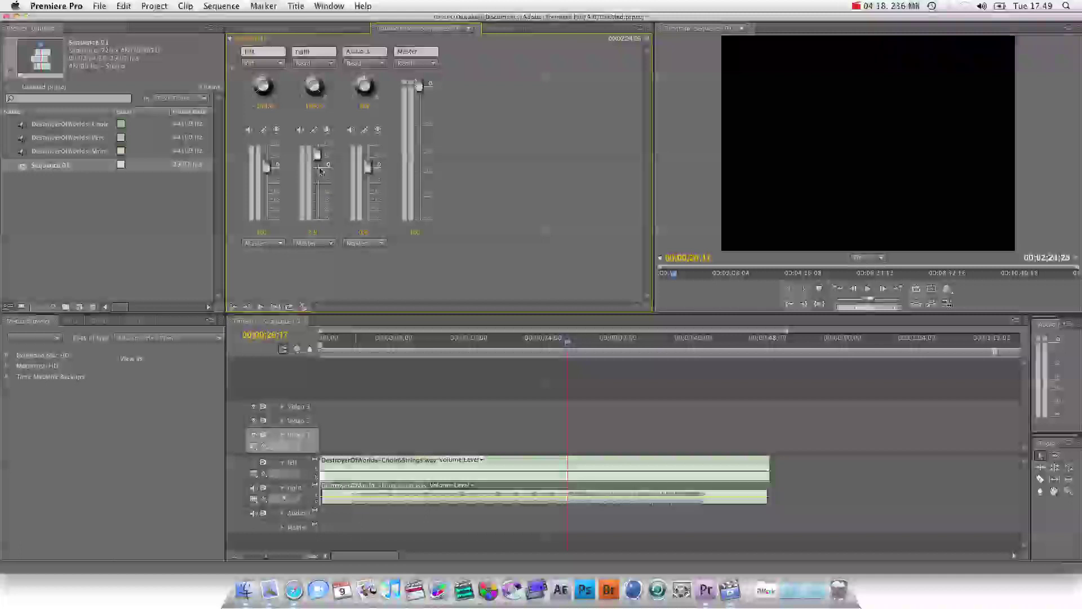
pyautogui.click(253, 463)
pyautogui.moveTo(269, 170); pyautogui.dragTo(267, 180)
# Replay the adjusted mix from 3 seconds and stop it
pyautogui.click(348, 338)
pyautogui.press('space')
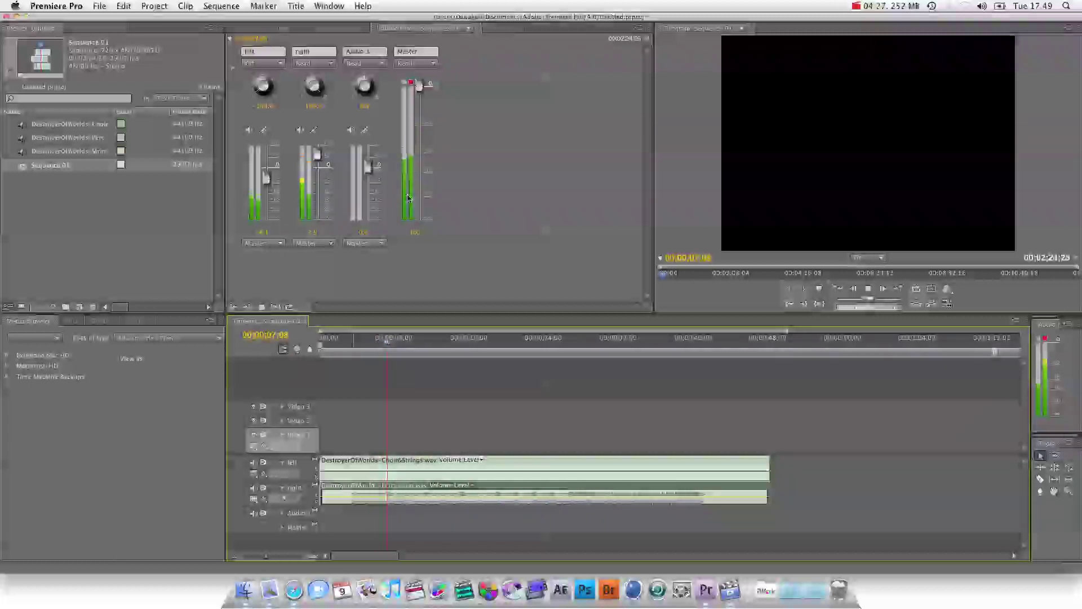
pyautogui.press('space')
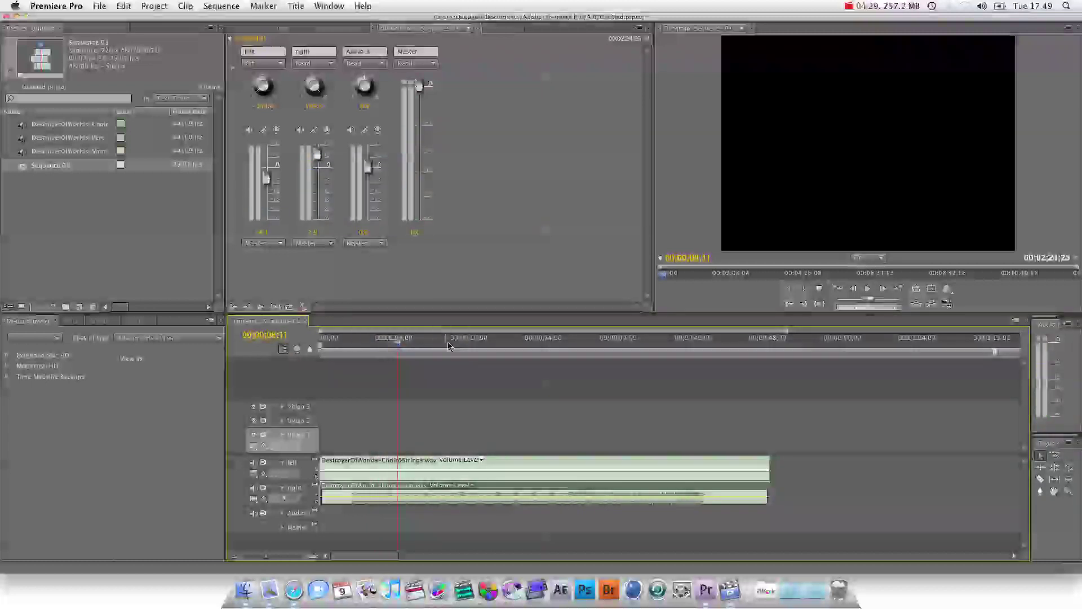
# Zoom out on the timeline and move the later clip to the sequence start
pyautogui.moveTo(451, 339); pyautogui.dragTo(498, 340)
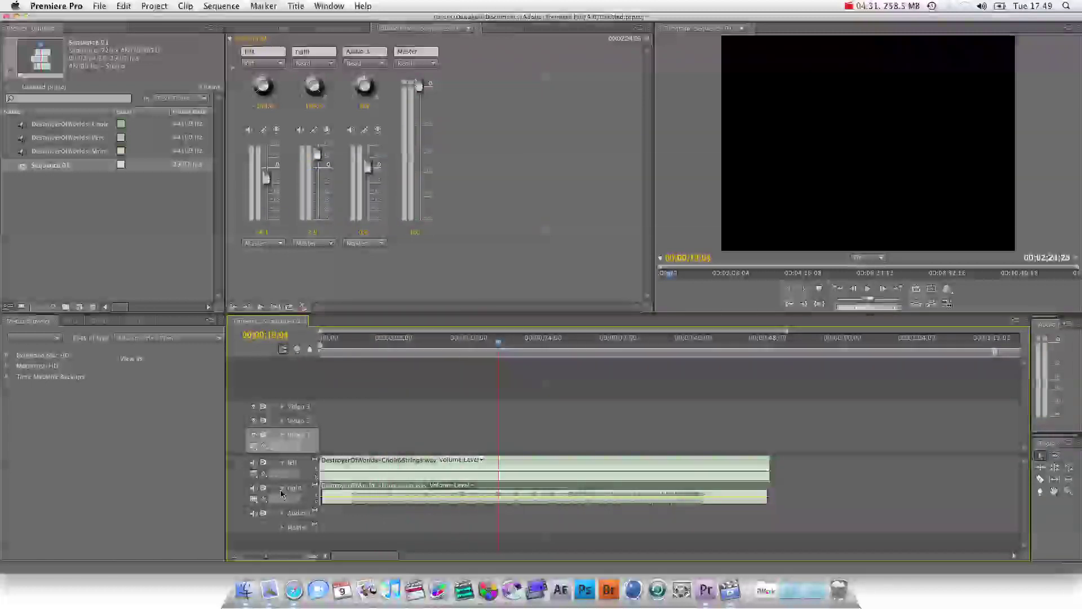
pyautogui.hscroll(1, 394, 491)
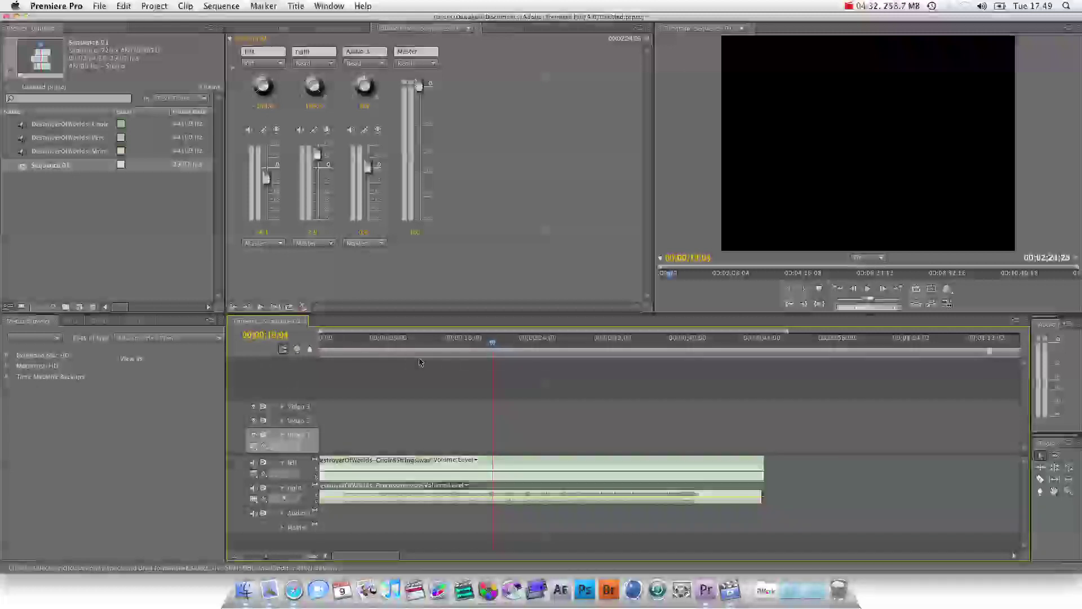
pyautogui.hscroll(3, 451, 372)
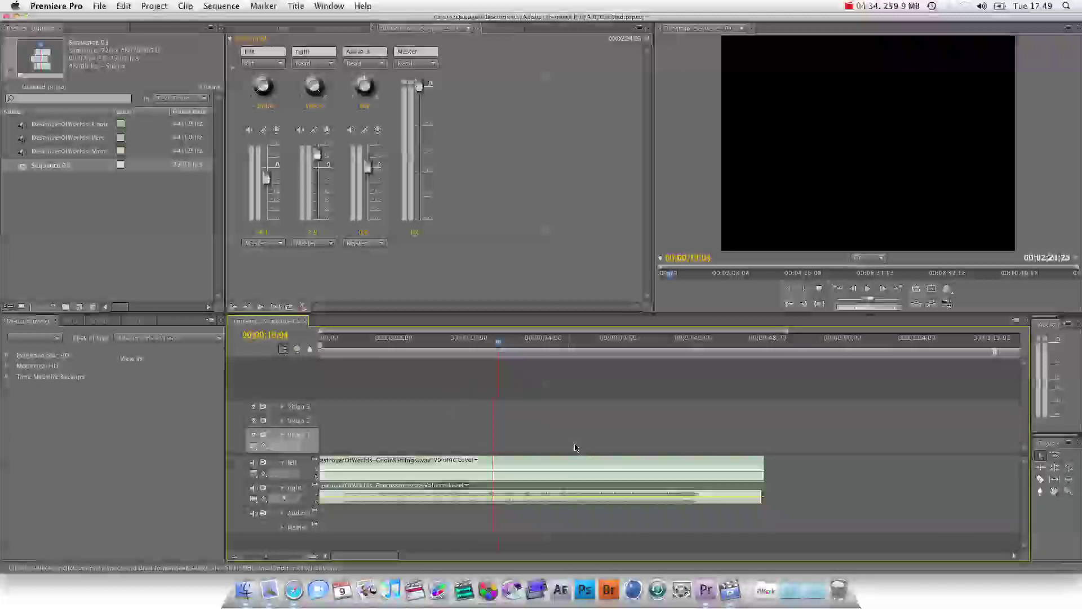
pyautogui.press('-')
pyautogui.press('-')
pyautogui.press('-')
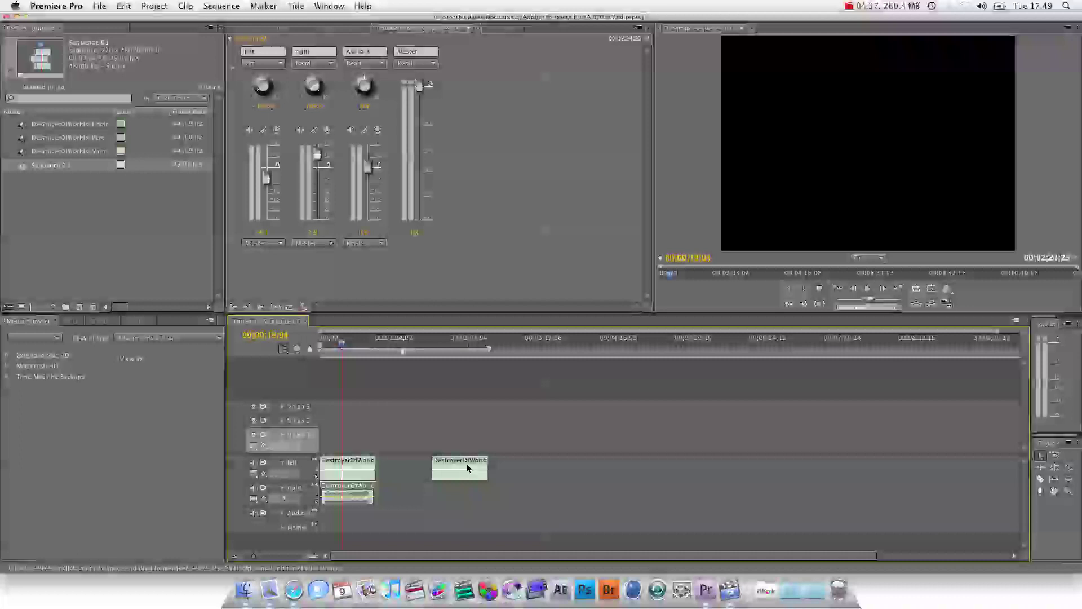
pyautogui.moveTo(467, 466); pyautogui.dragTo(345, 521)
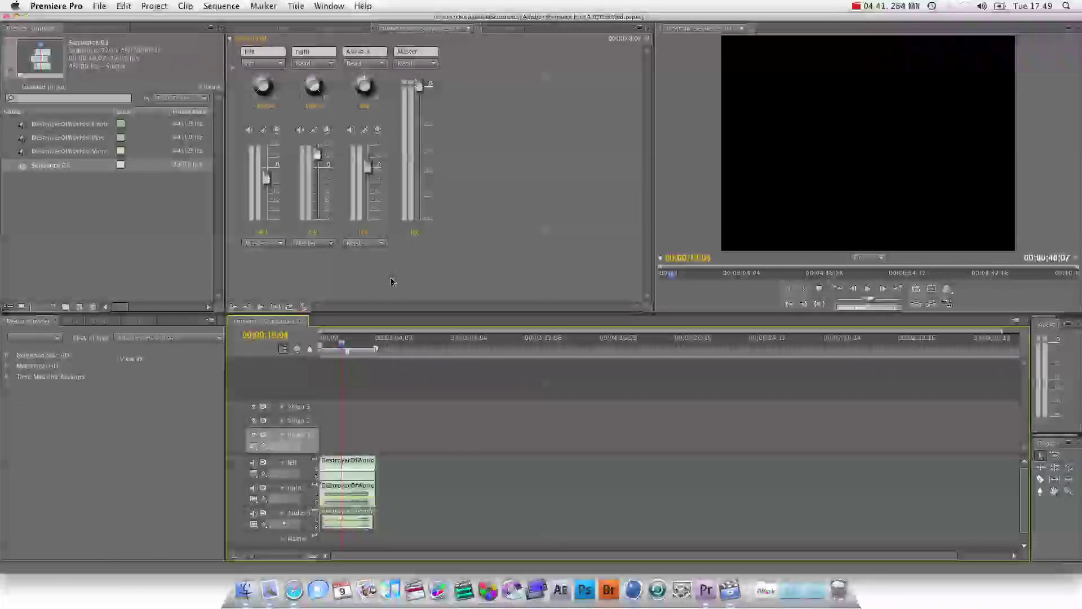
# Lower the first track's volume and pan the Audio 3 track toward the left
pyautogui.moveTo(369, 169); pyautogui.dragTo(374, 182)
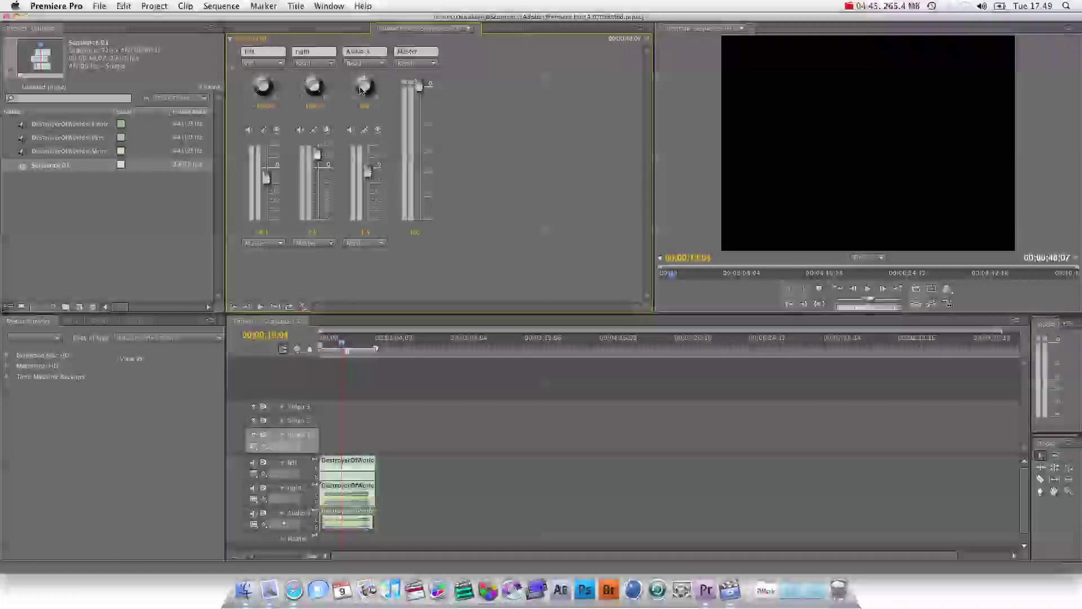
pyautogui.moveTo(362, 89); pyautogui.dragTo(359, 81)
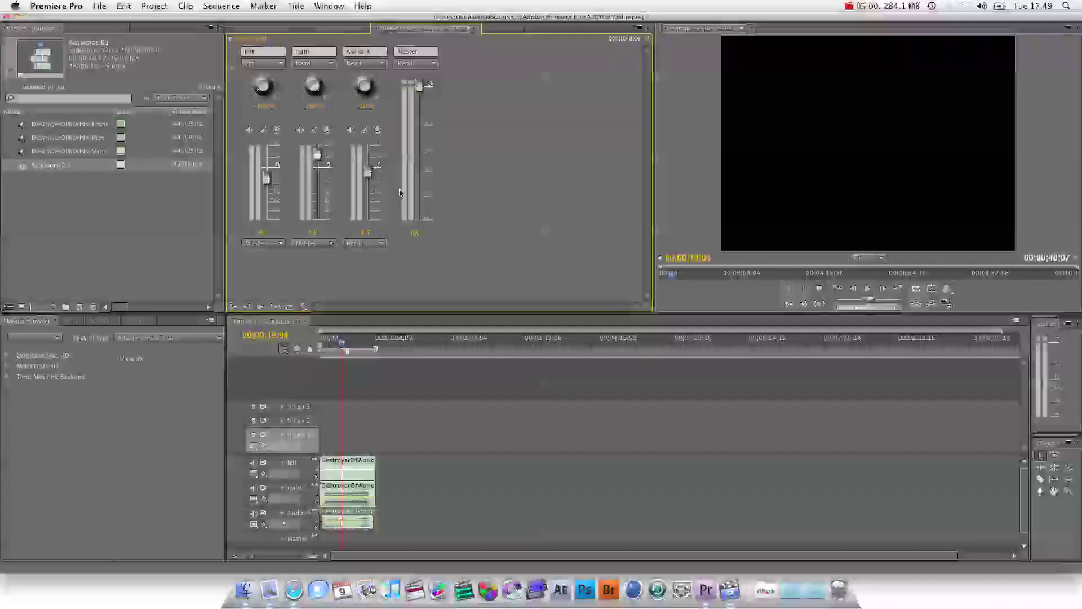
pyautogui.scroll(-3, 475, 375)
pyautogui.scroll(3, 475, 374)
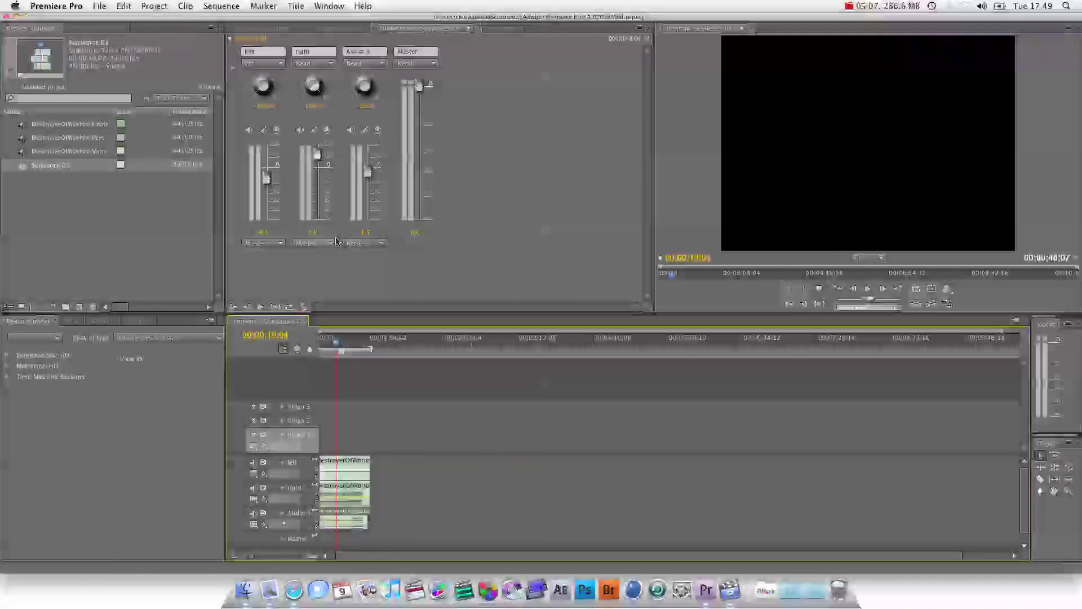
# Play back the stereo mix briefly, then zoom the timeline in slightly
pyautogui.press('space')
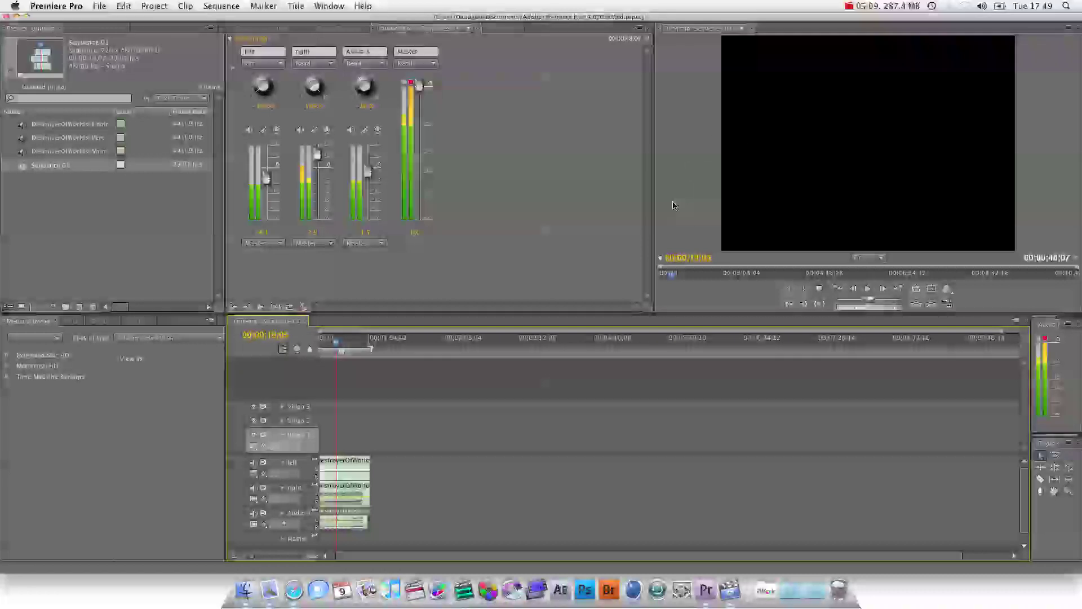
pyautogui.press('space')
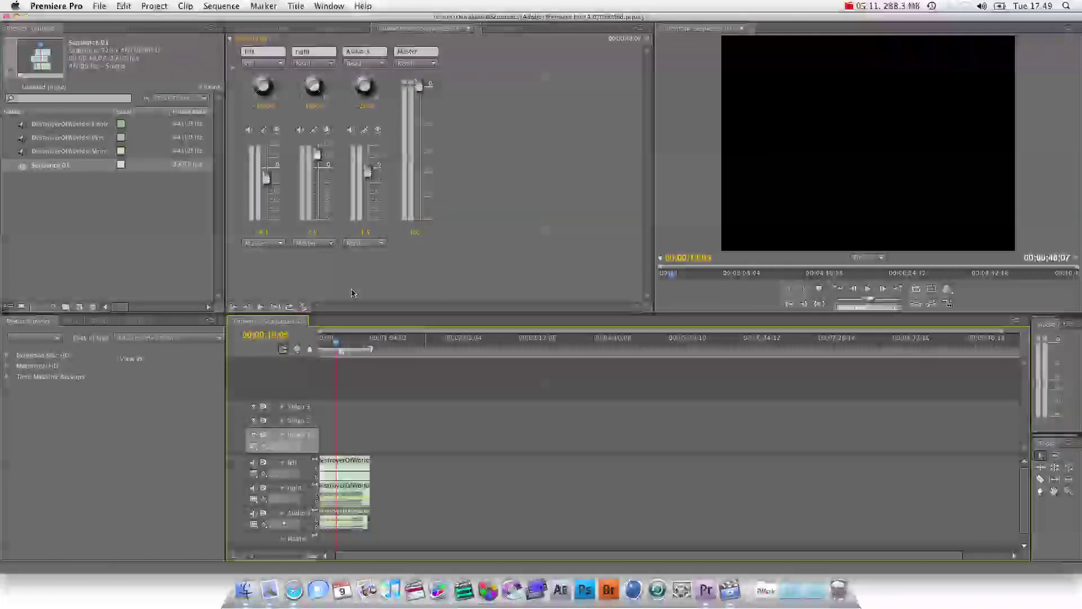
pyautogui.press('=')
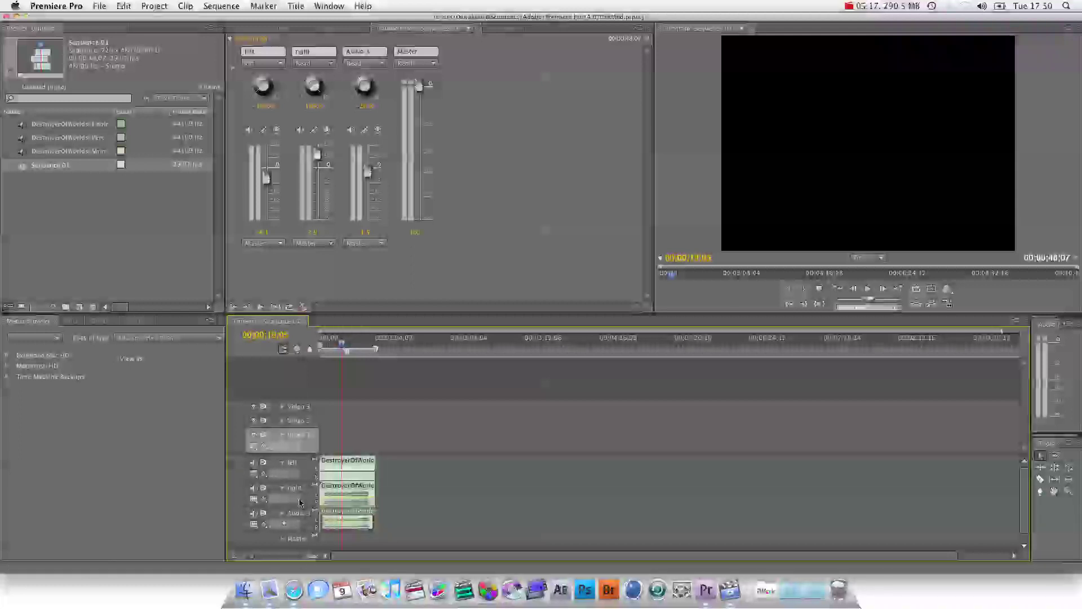
# Select the left and right audio tracks and widen the track header area to show names
pyautogui.click(294, 463)
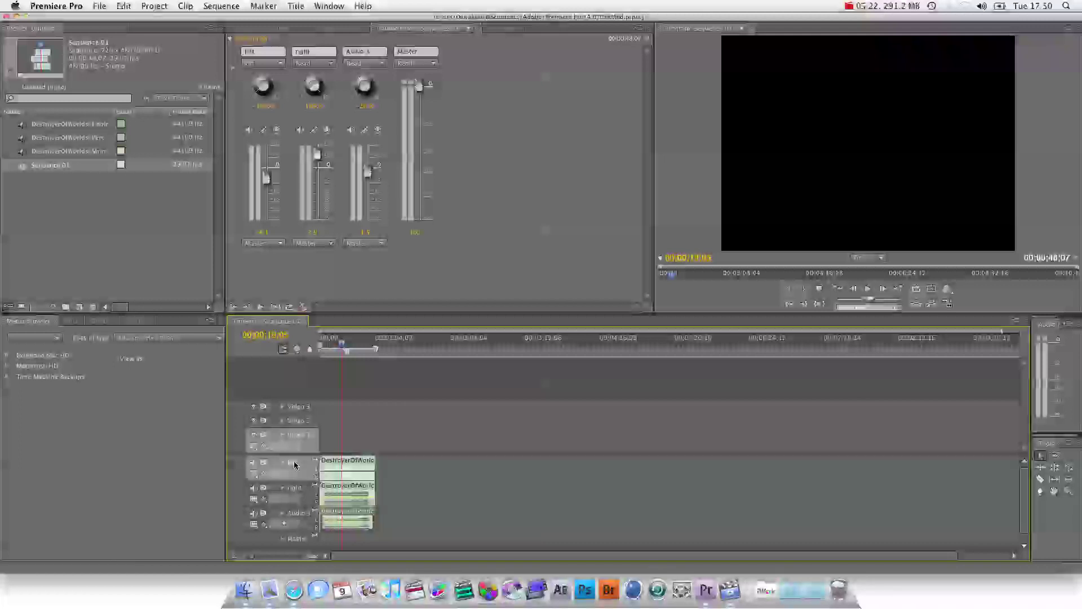
pyautogui.click(301, 492)
pyautogui.click(296, 476)
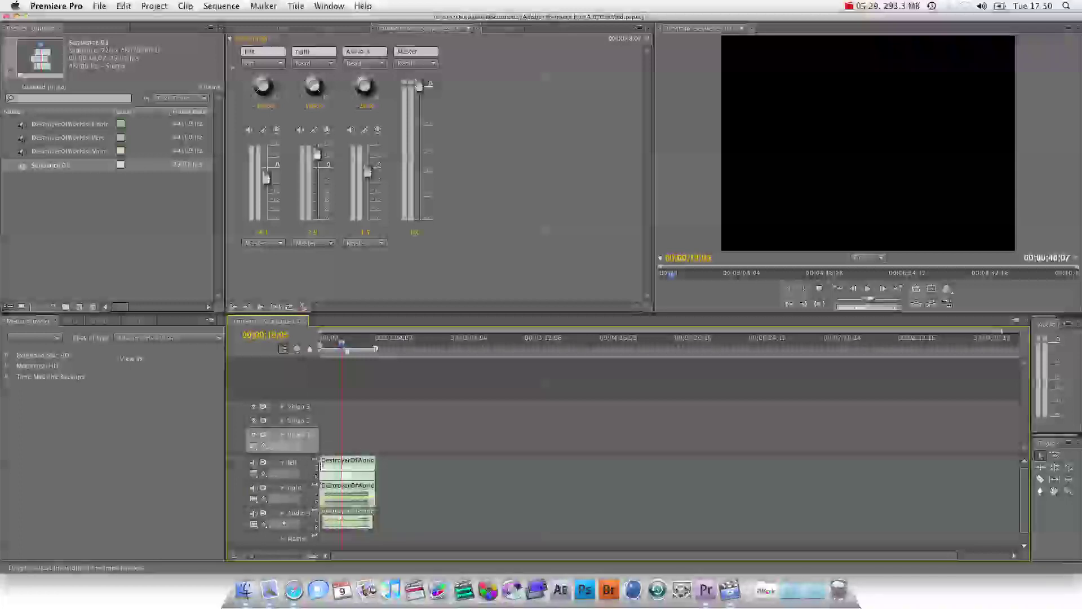
pyautogui.moveTo(319, 466); pyautogui.dragTo(375, 466)
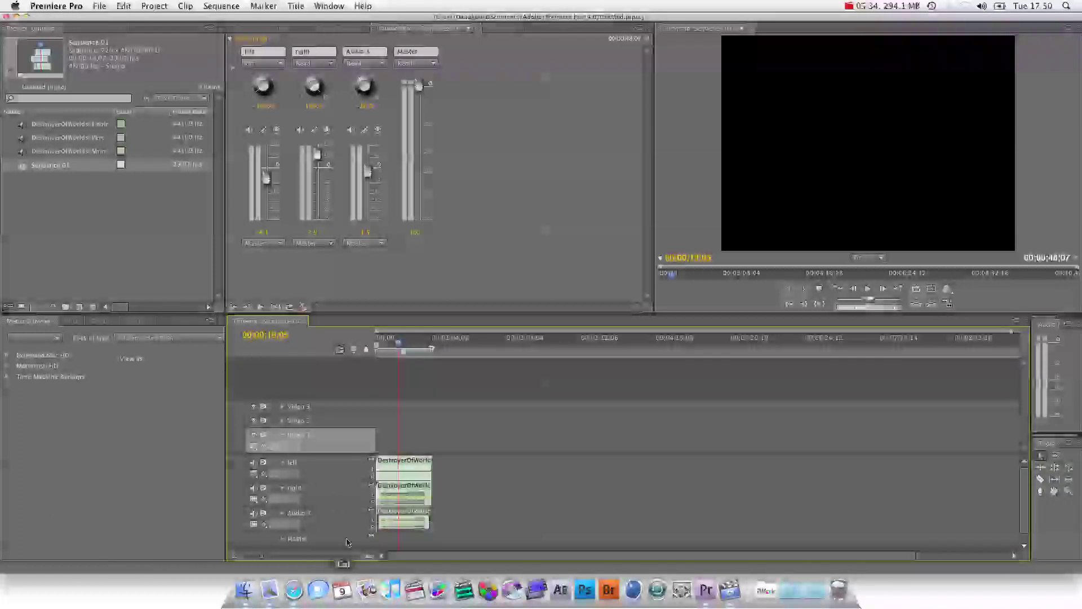
pyautogui.press('-')
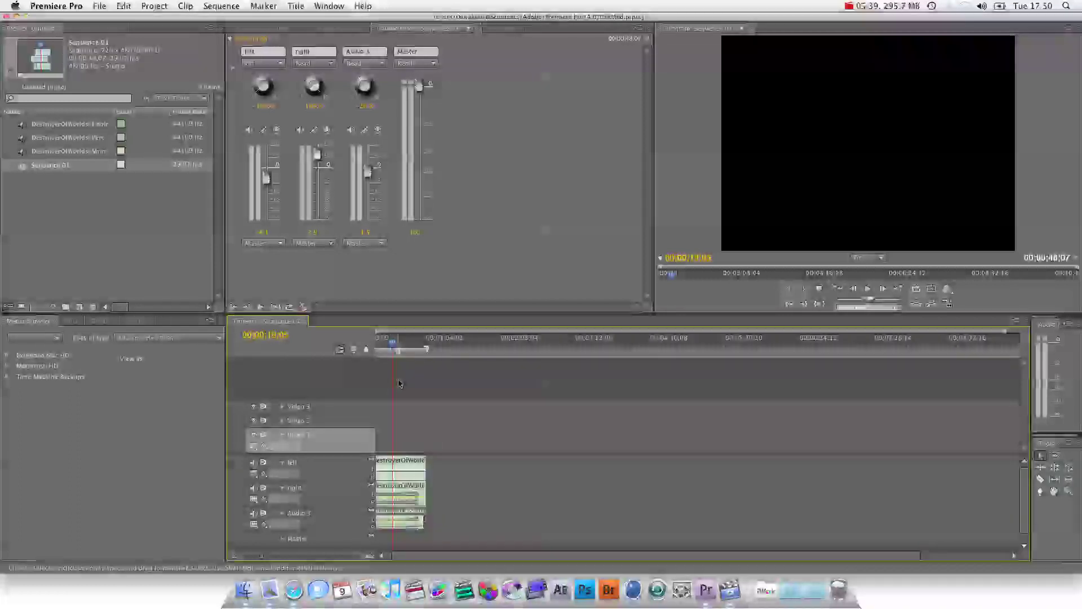
# Zoom the timeline out, shift the three audio clips slightly left, and select Audio 3
pyautogui.press('-')
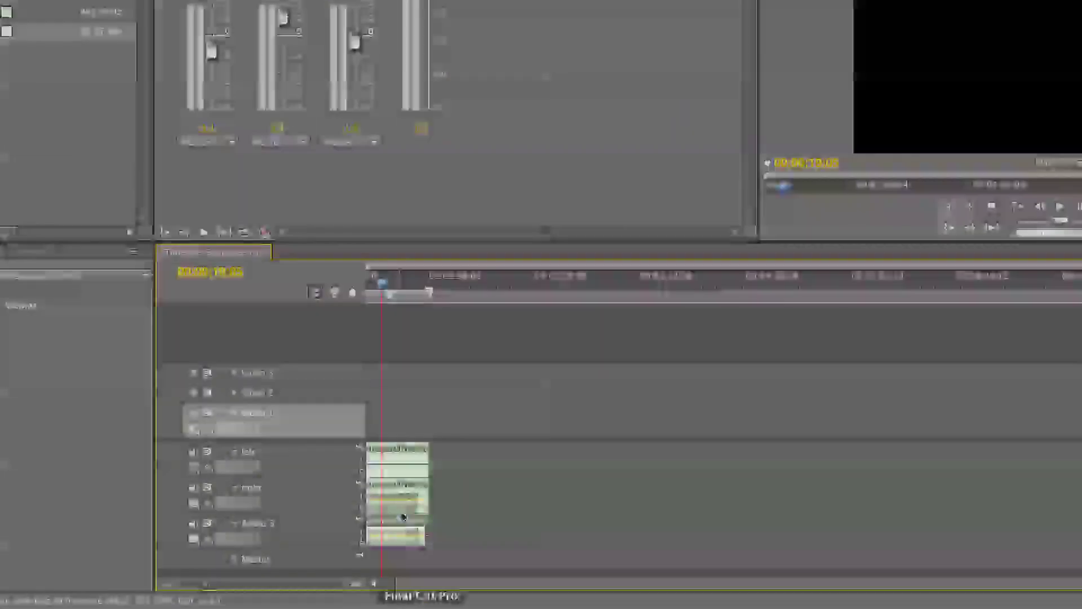
pyautogui.press('-')
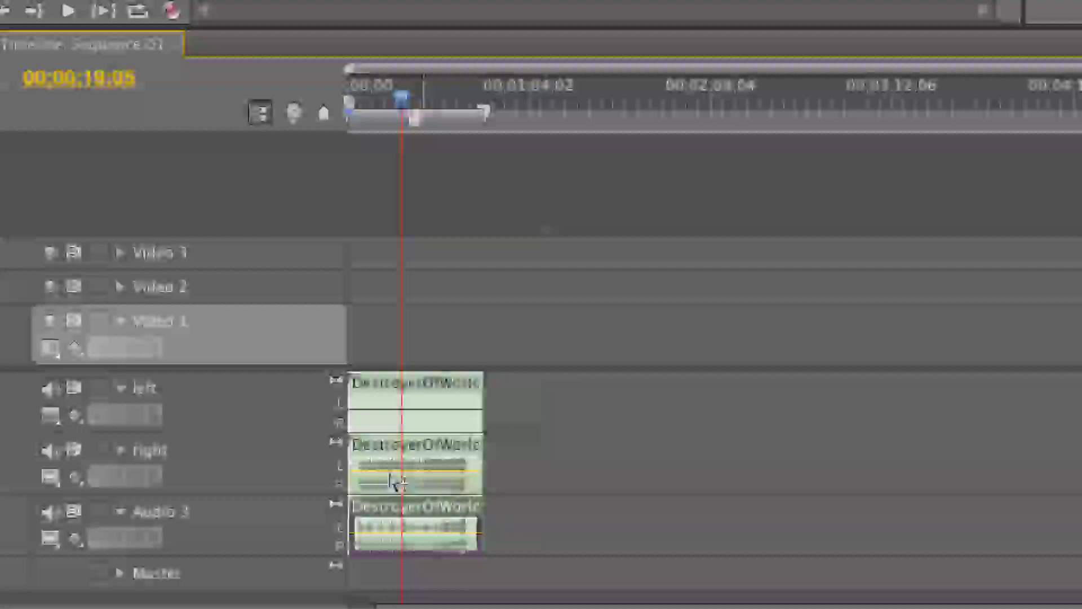
pyautogui.moveTo(428, 483); pyautogui.dragTo(383, 467)
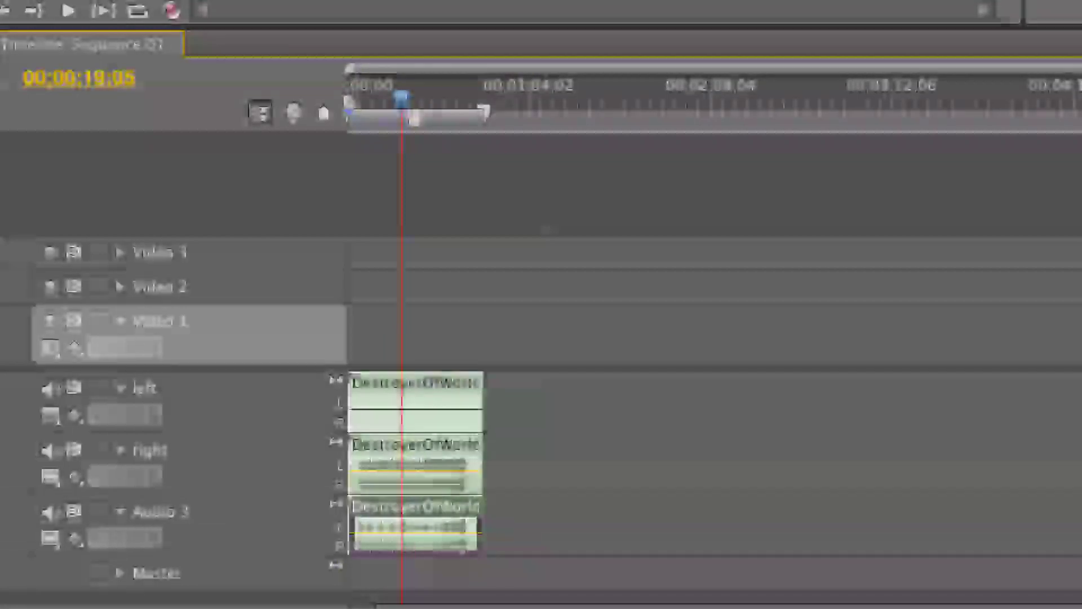
pyautogui.click(177, 521)
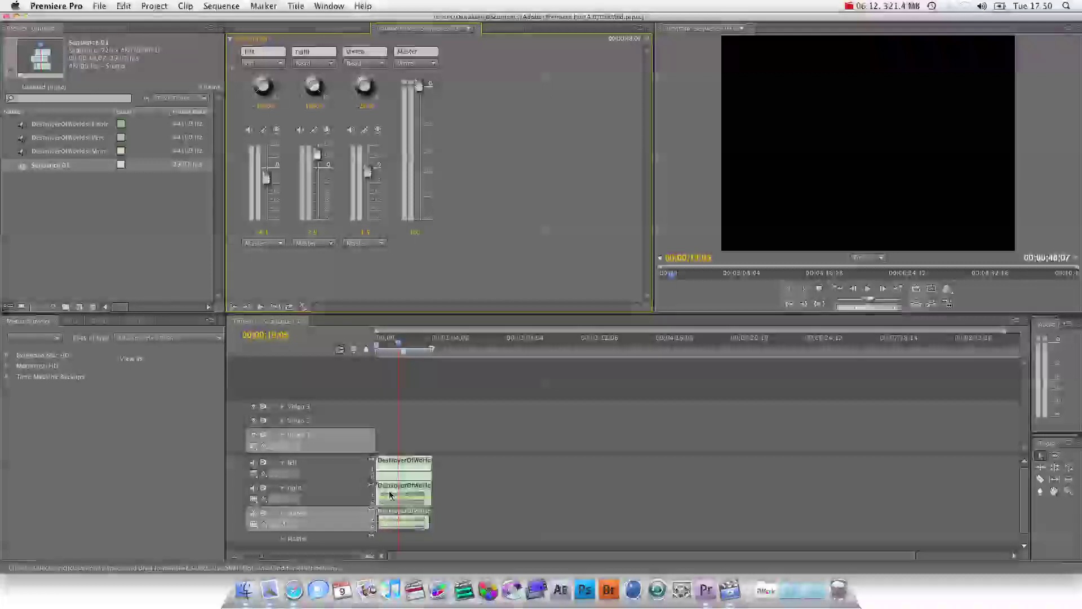
pyautogui.click(399, 346)
pyautogui.press('space')
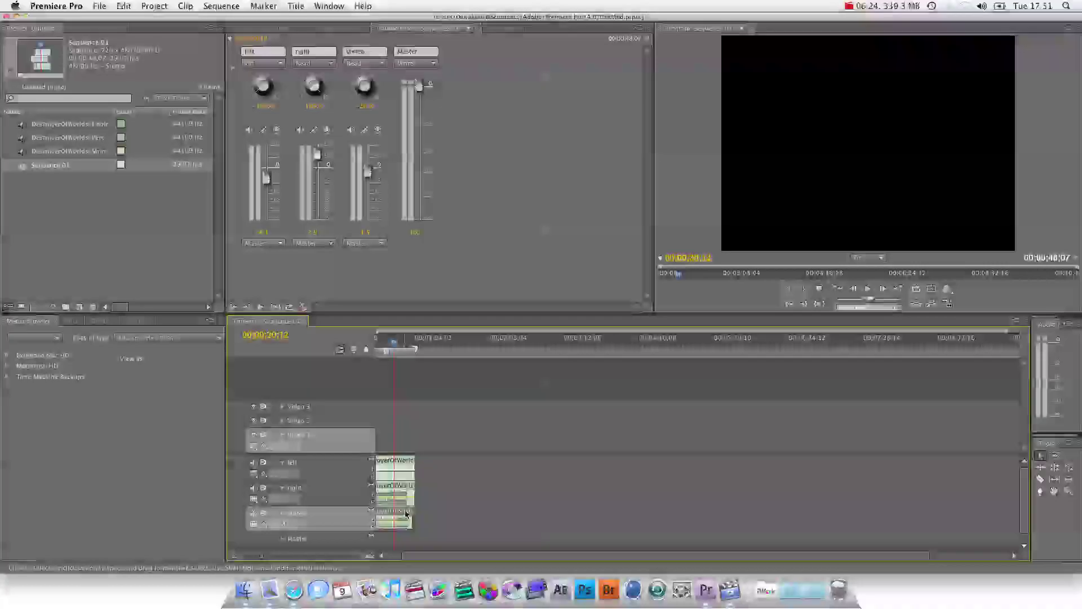
pyautogui.press('-')
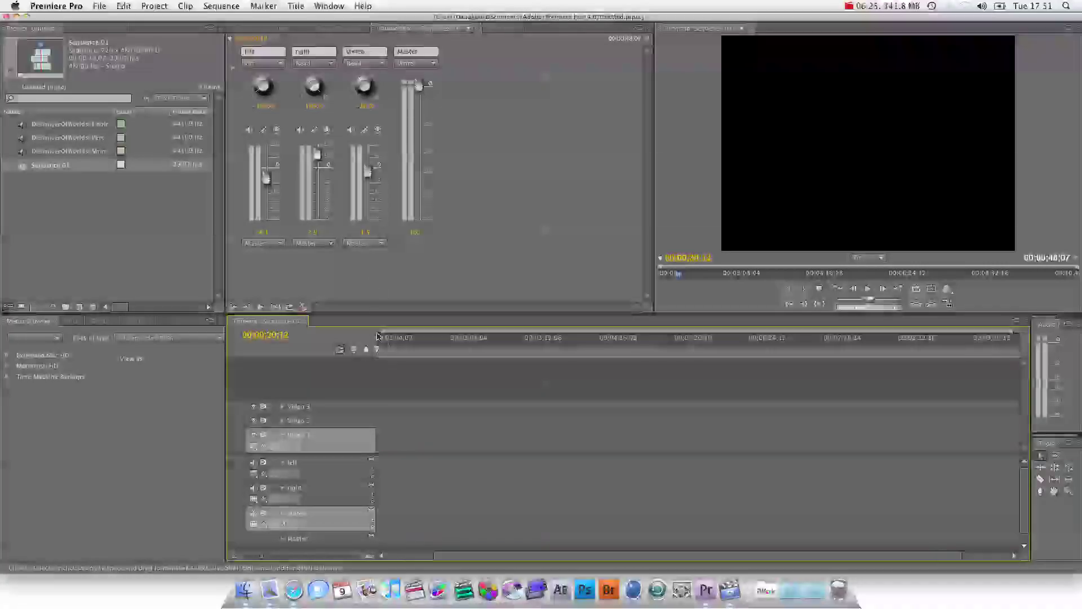
pyautogui.click(384, 551)
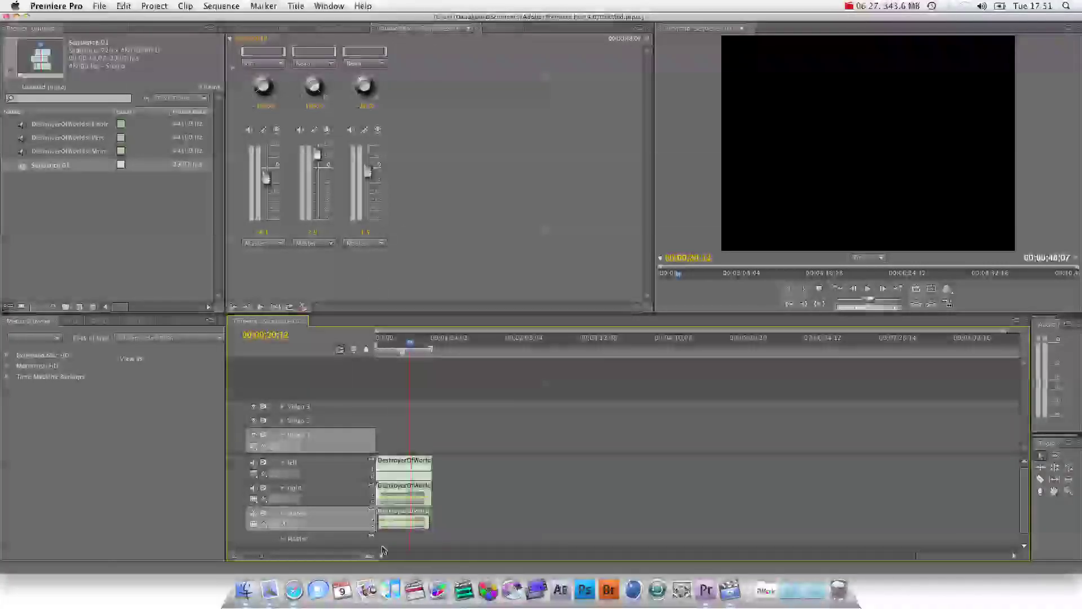
pyautogui.press('j')
pyautogui.press('space')
pyautogui.click(414, 352)
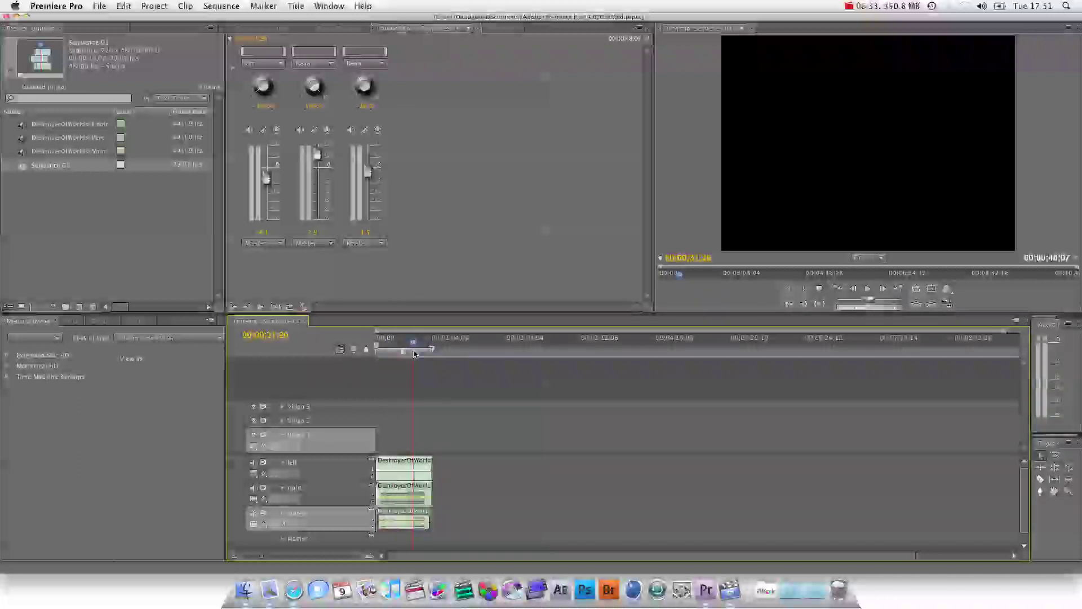
pyautogui.press('space')
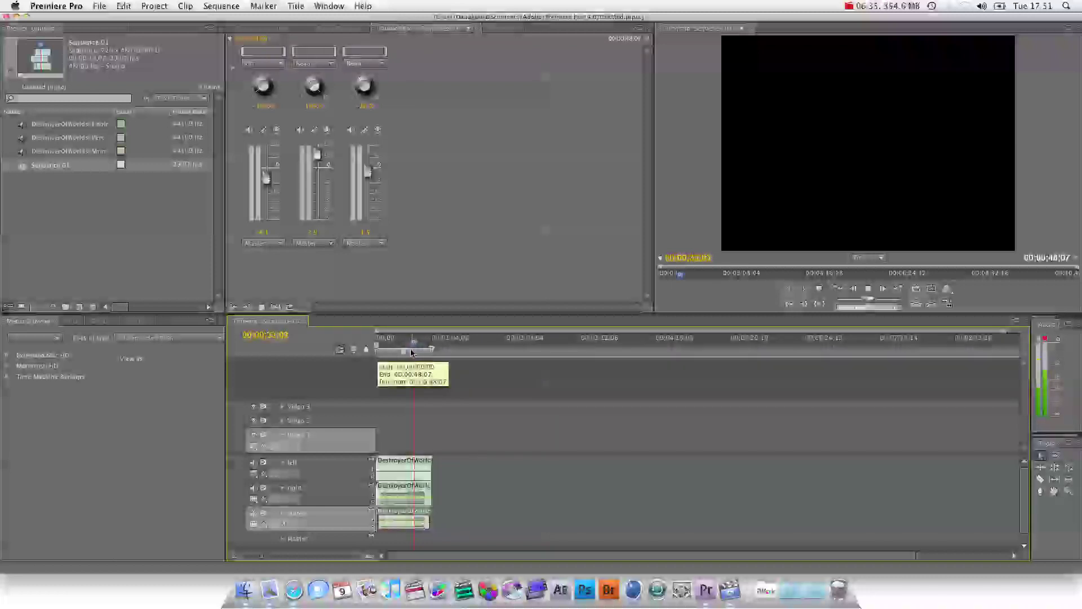
pyautogui.click(424, 248)
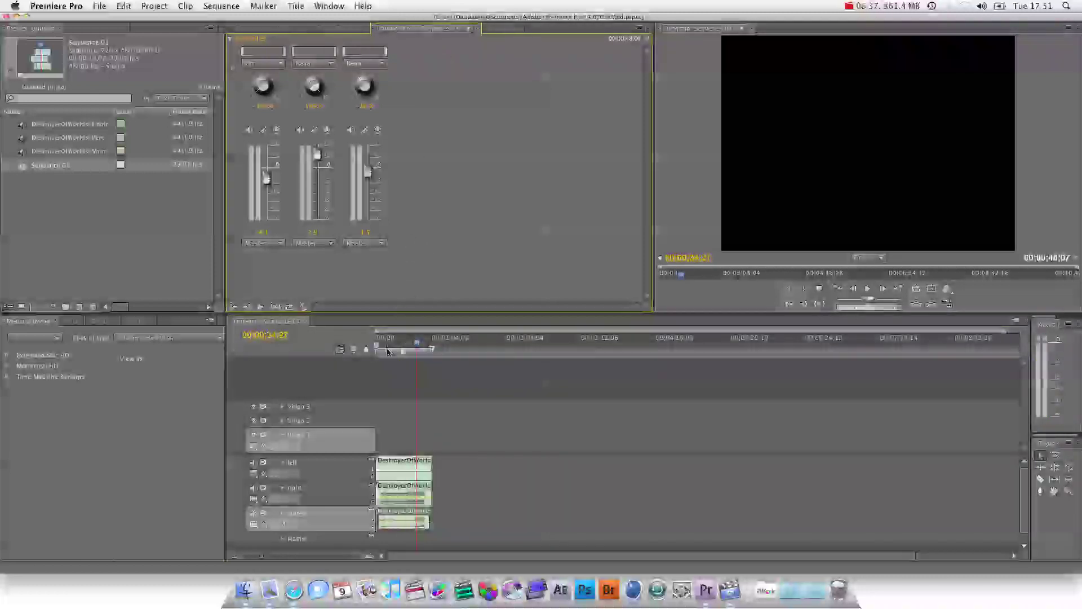
pyautogui.click(408, 342)
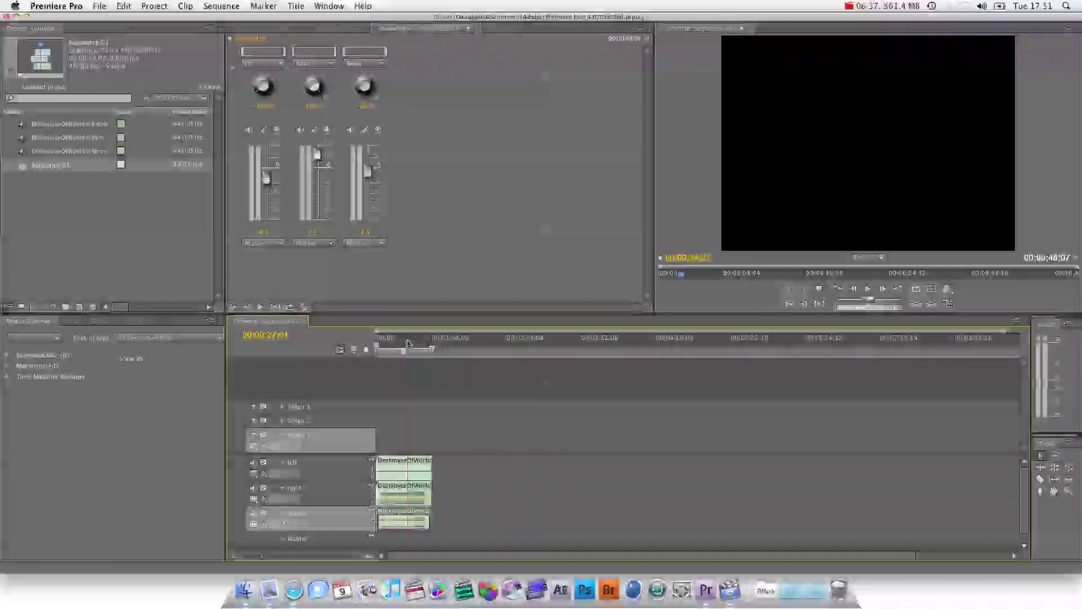
pyautogui.click(317, 53)
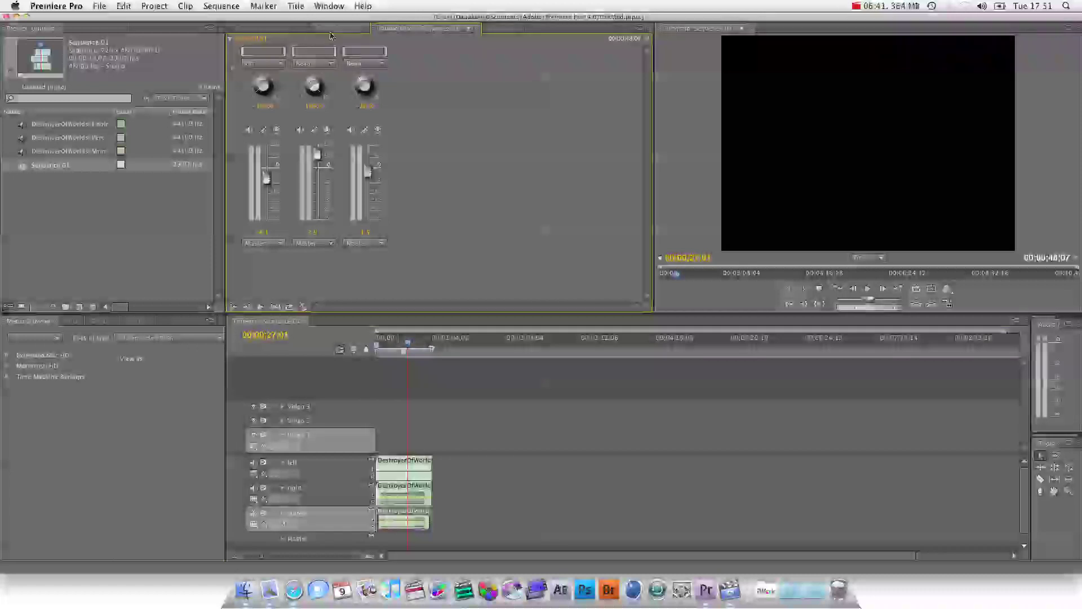
pyautogui.click(469, 29)
pyautogui.click(418, 54)
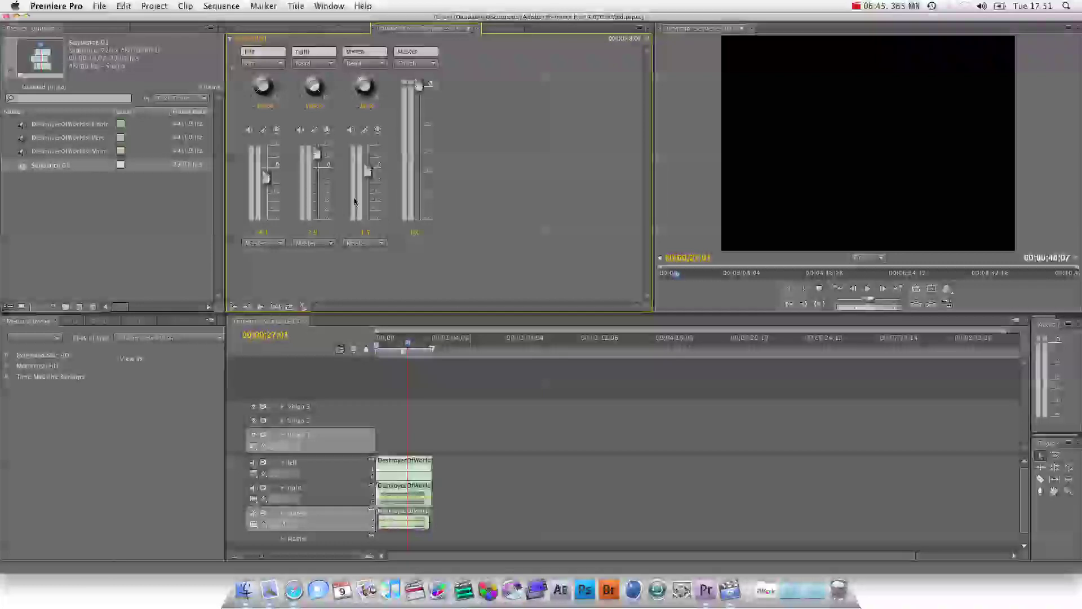
pyautogui.press('space')
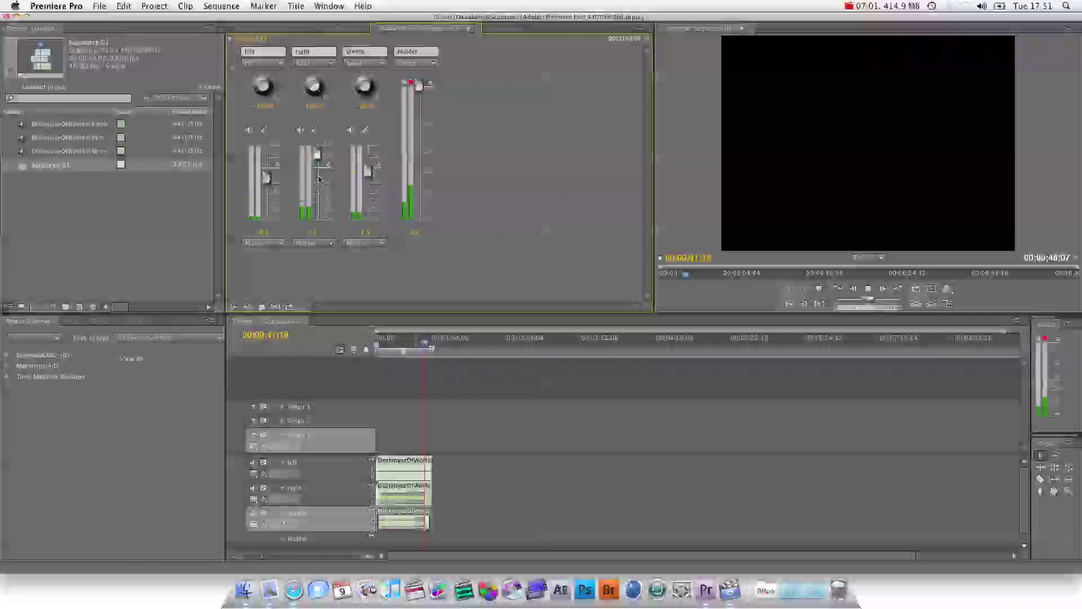
pyautogui.press('space')
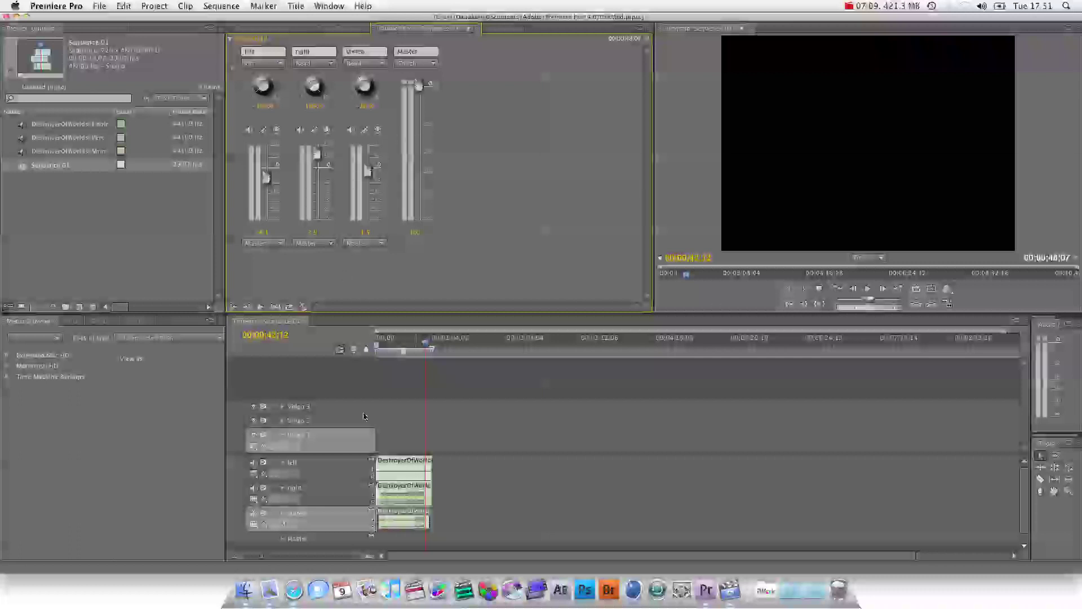
pyautogui.click(380, 341)
pyautogui.press('space')
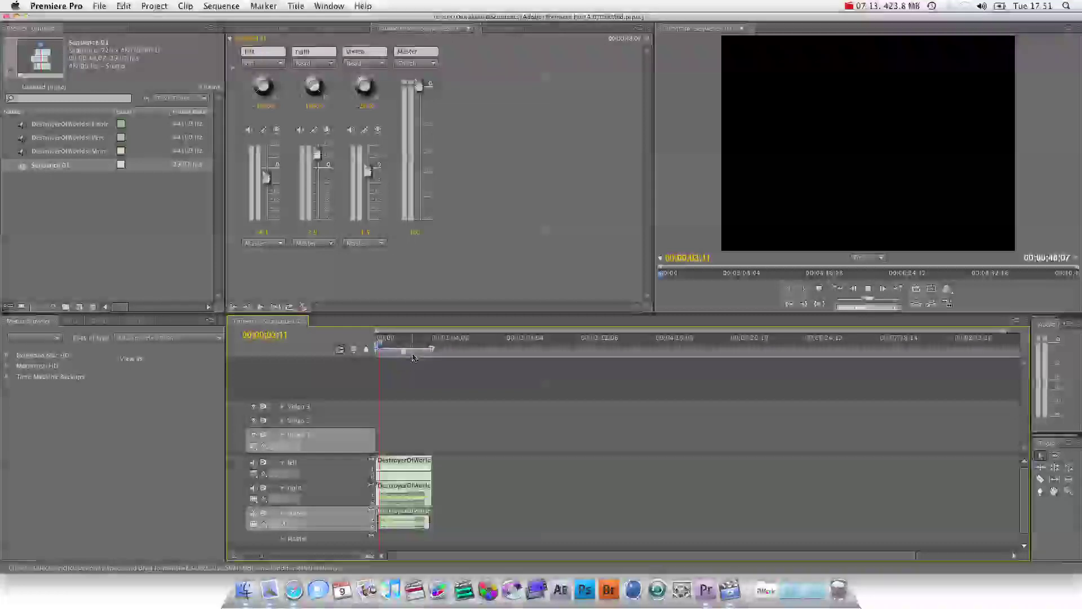
pyautogui.press('space')
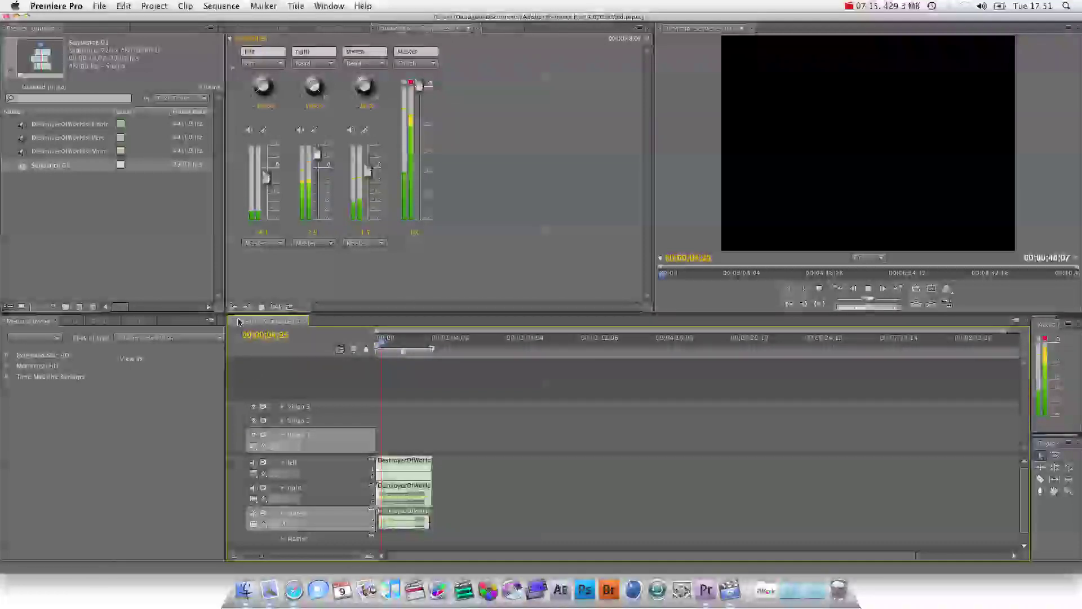
pyautogui.press('space')
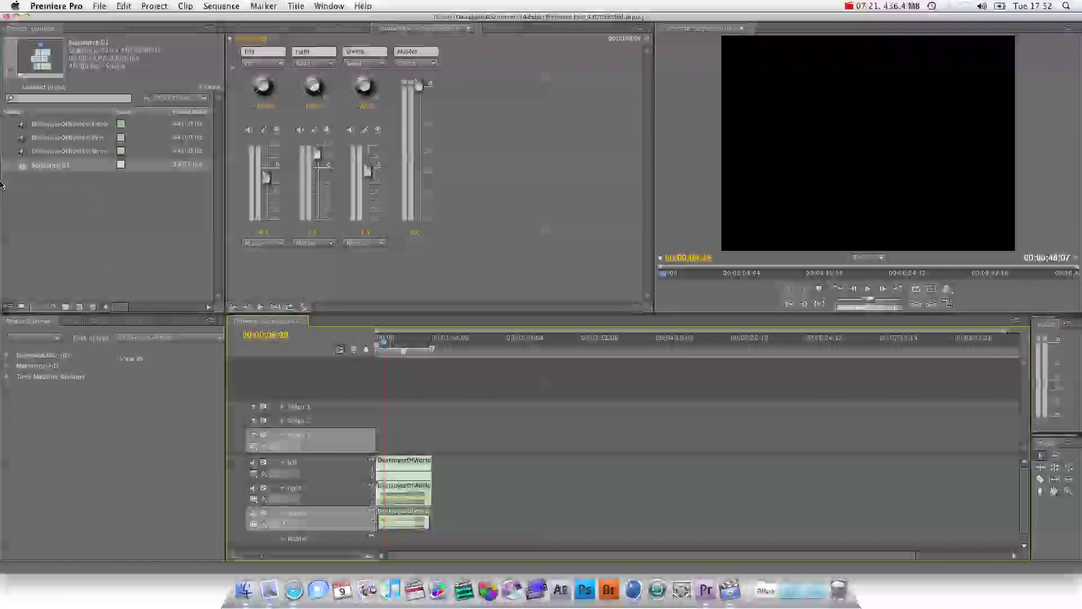
# Create a new sequence from the DV-NTSC Widescreen 48kHz preset with a 5.1 master track
pyautogui.click(103, 6)
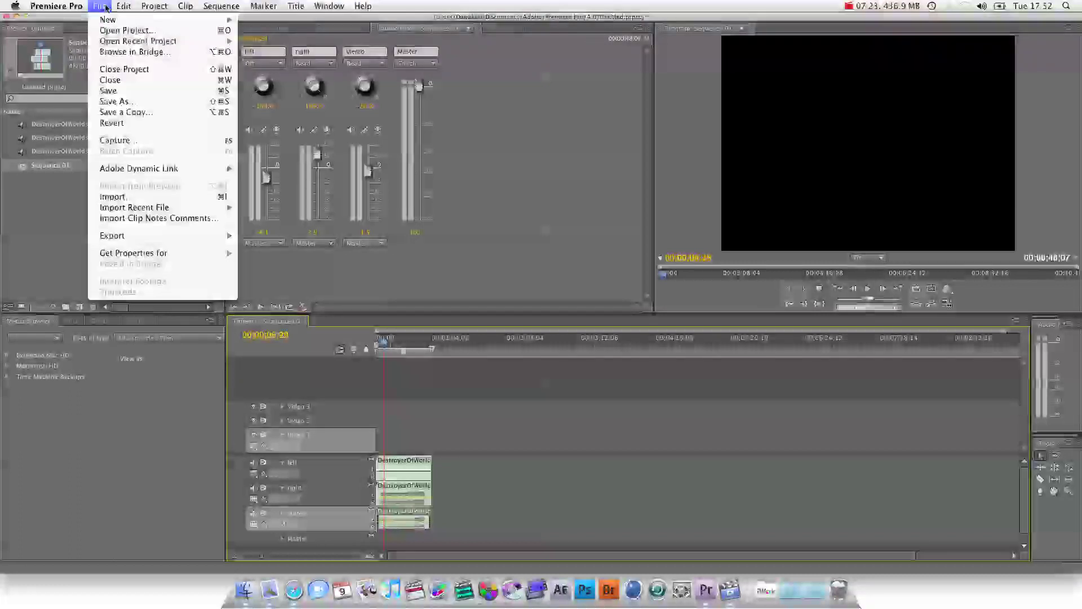
pyautogui.click(49, 175)
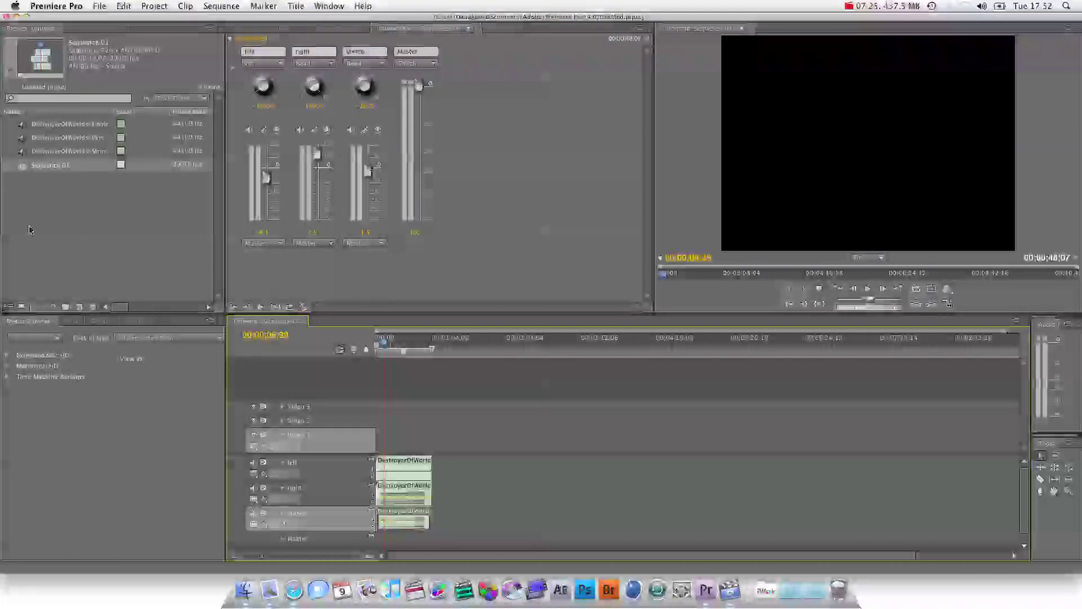
pyautogui.rightClick(31, 225)
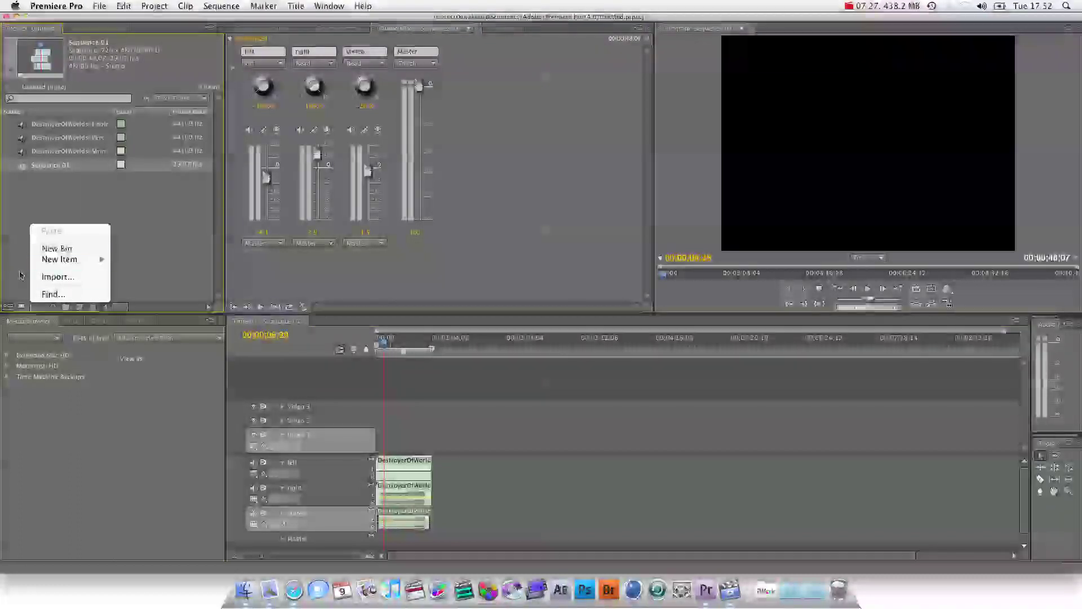
pyautogui.moveTo(84, 259)
pyautogui.click(135, 258)
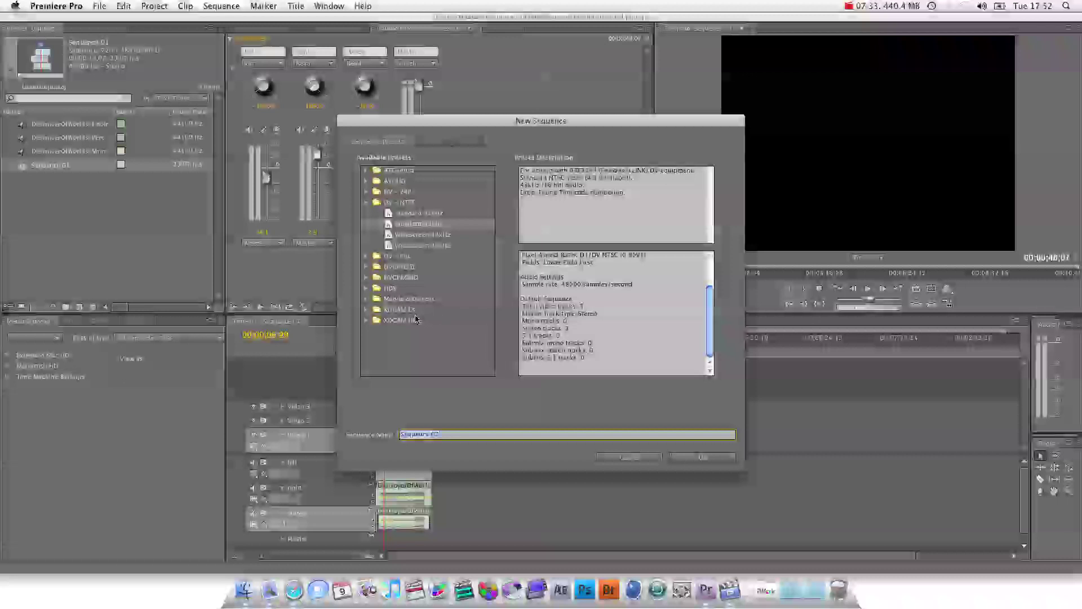
pyautogui.click(440, 245)
pyautogui.click(467, 141)
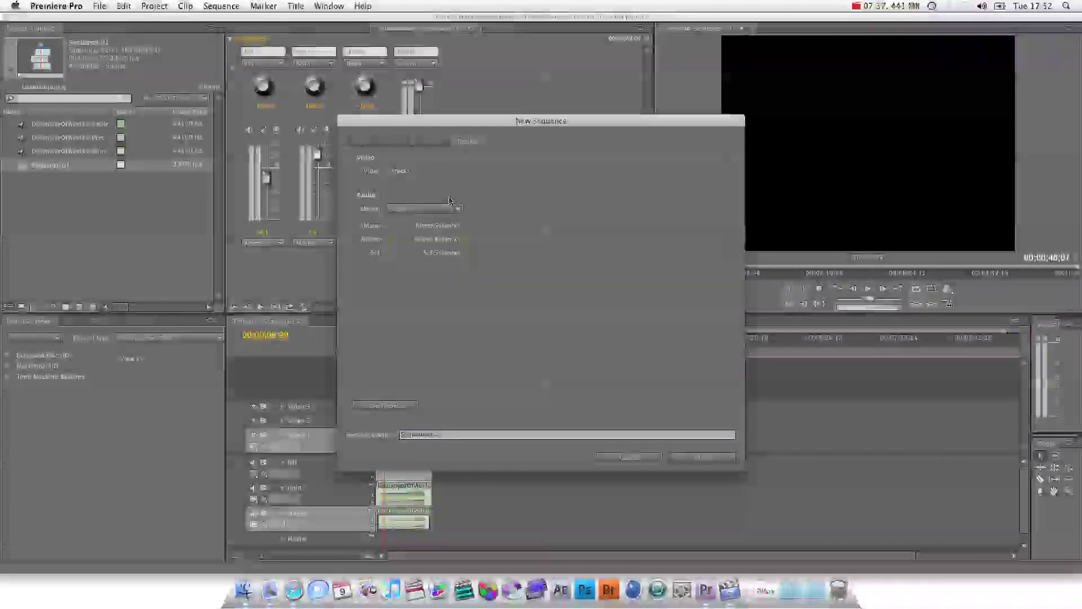
pyautogui.click(425, 209)
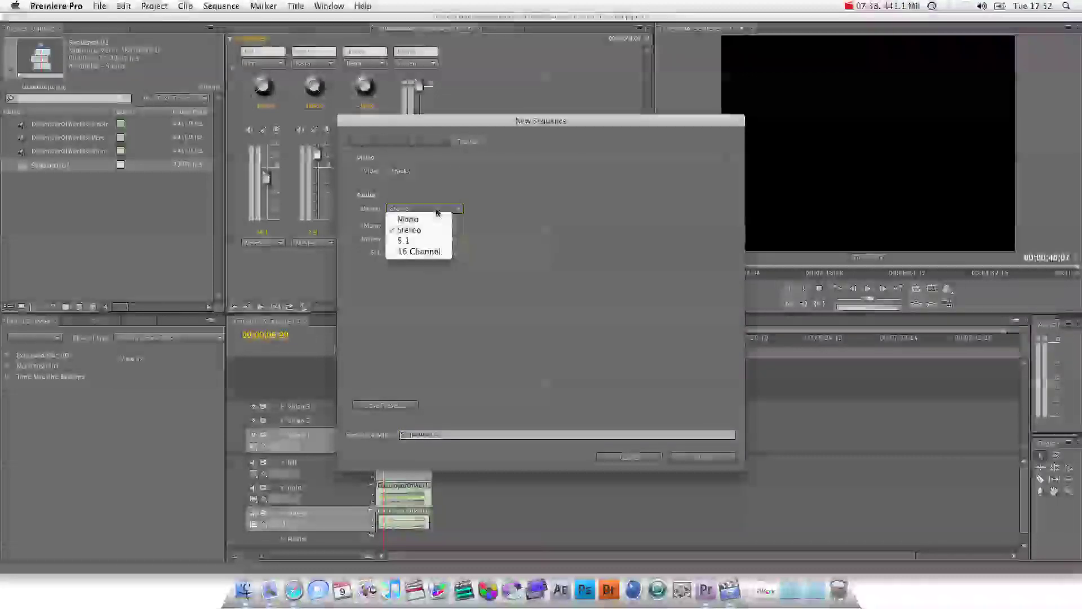
pyautogui.click(426, 240)
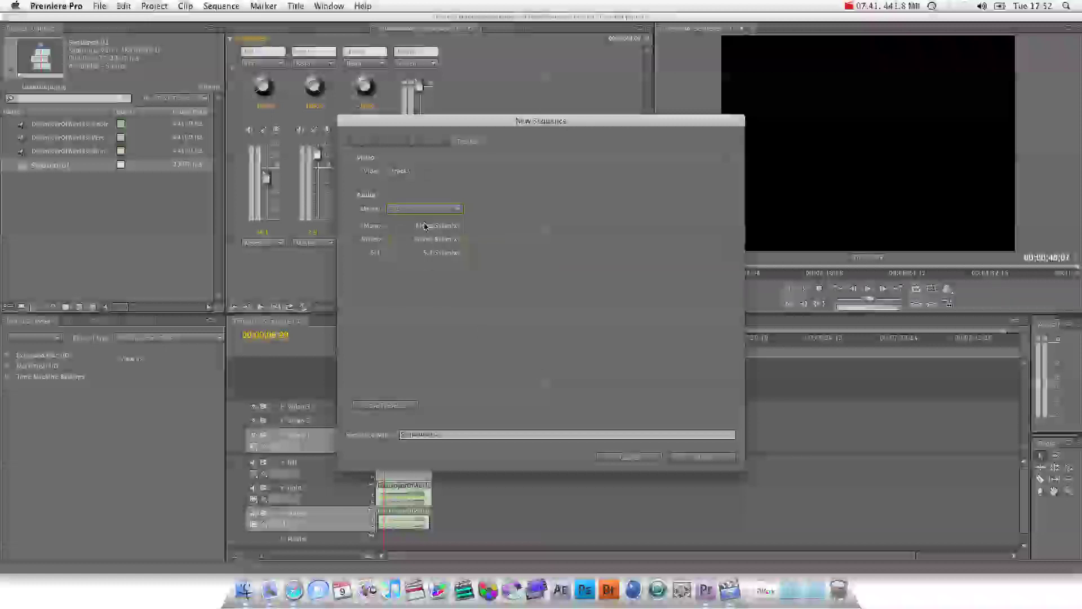
pyautogui.click(679, 457)
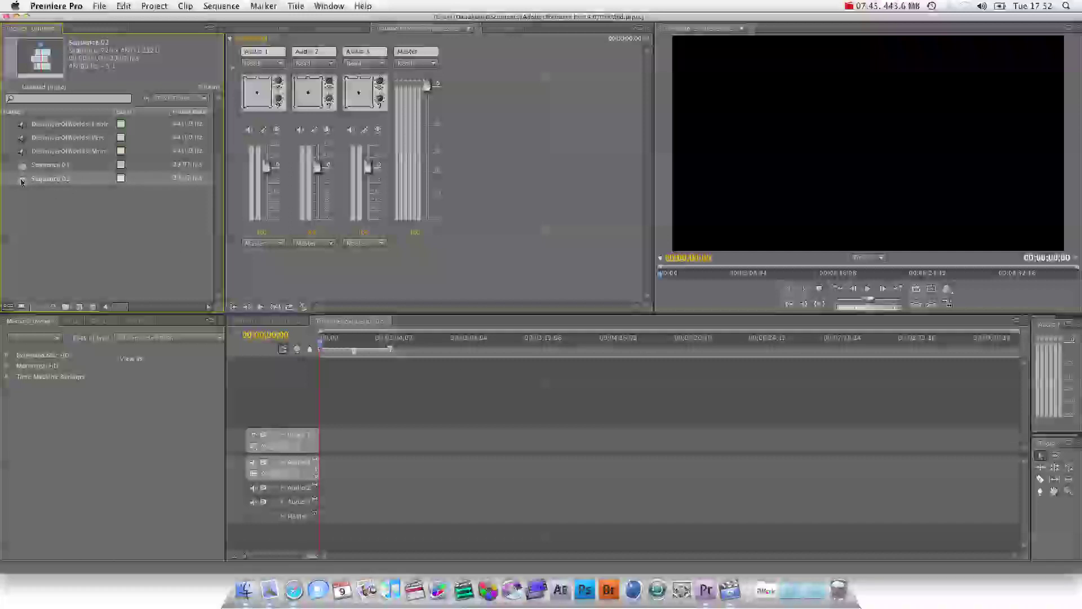
# Drag the three DestroyerOfWorlds clips from the Project panel onto Audio 1 at 00:00
pyautogui.click(21, 151)
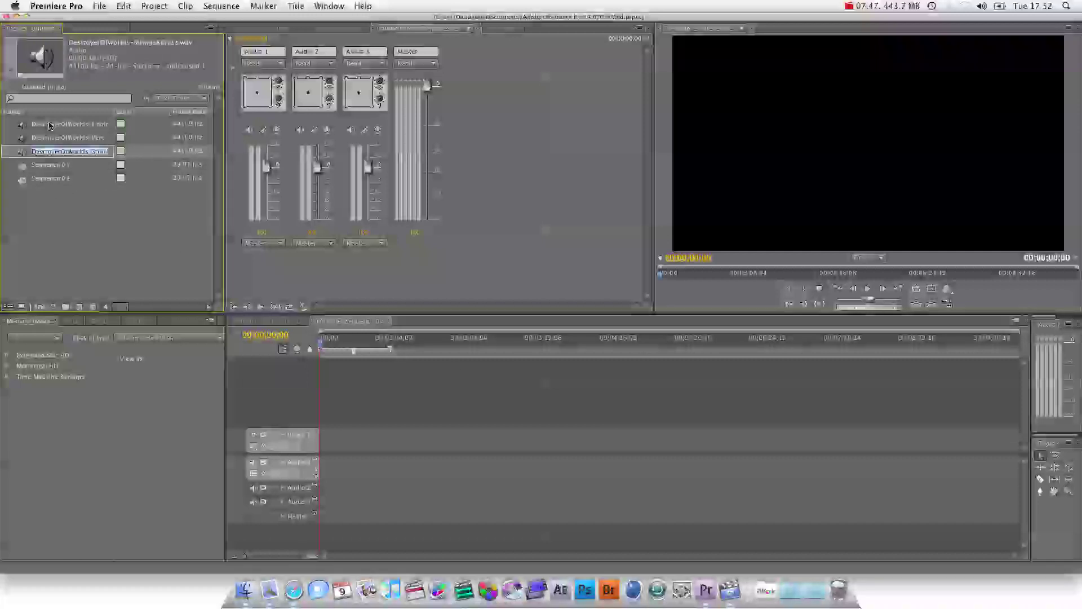
pyautogui.keyDown('shift'); pyautogui.click(21, 126); pyautogui.keyUp('shift')
pyautogui.moveTo(27, 135); pyautogui.dragTo(338, 468)
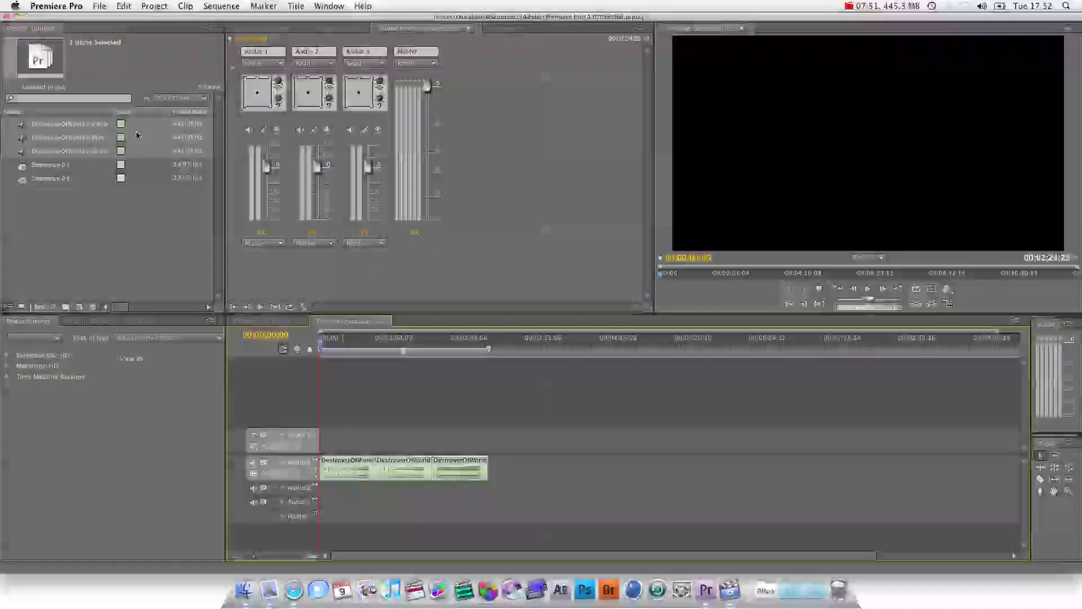
# Switch the Audio Mixer to Sequence 01 and back to Sequence 02, then zoom out slightly
pyautogui.click(468, 28)
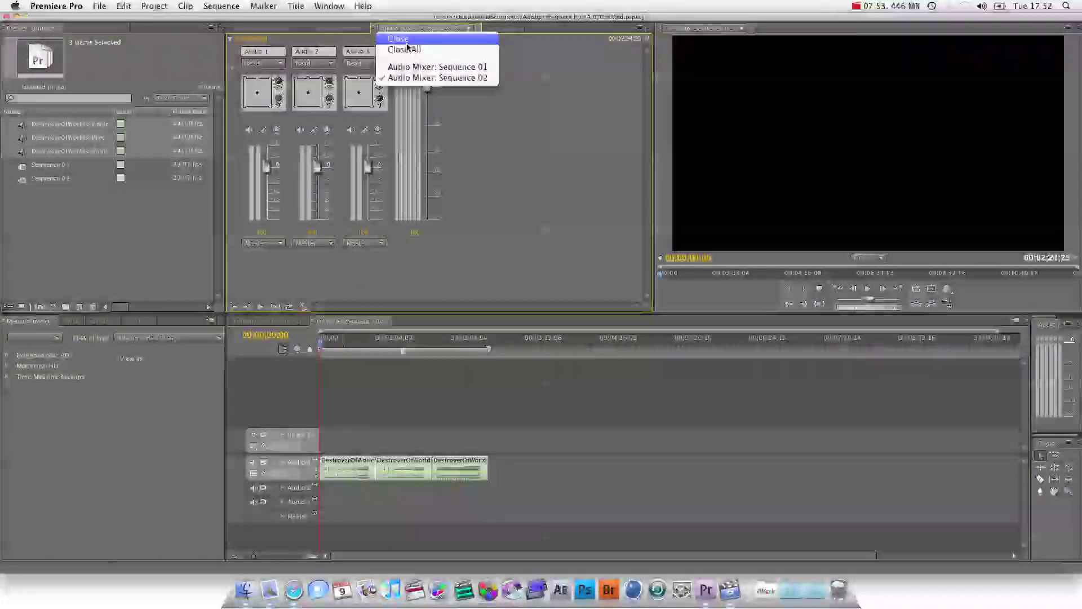
pyautogui.click(405, 65)
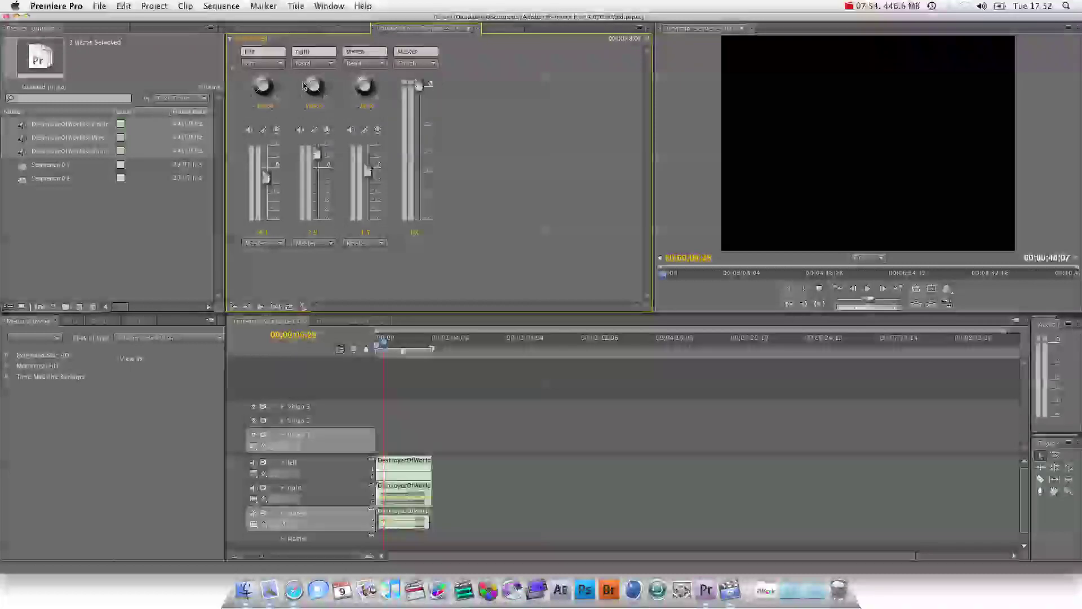
pyautogui.click(468, 28)
pyautogui.click(393, 78)
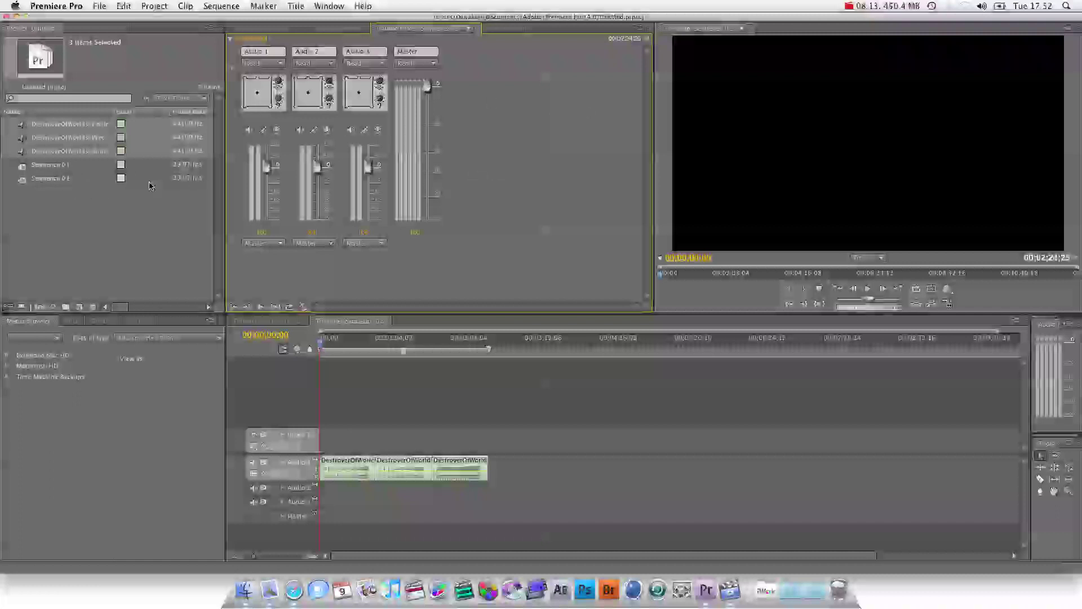
pyautogui.press('-')
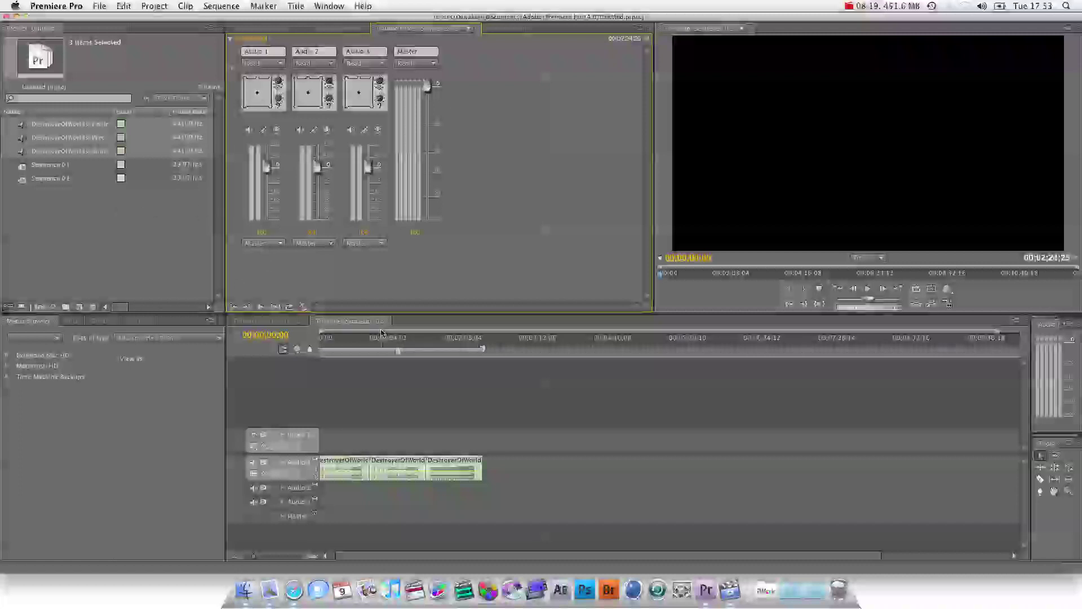
# With the playhead over the clips, drag Audio 1's 5.1 panner toward the front-left corner
pyautogui.click(341, 341)
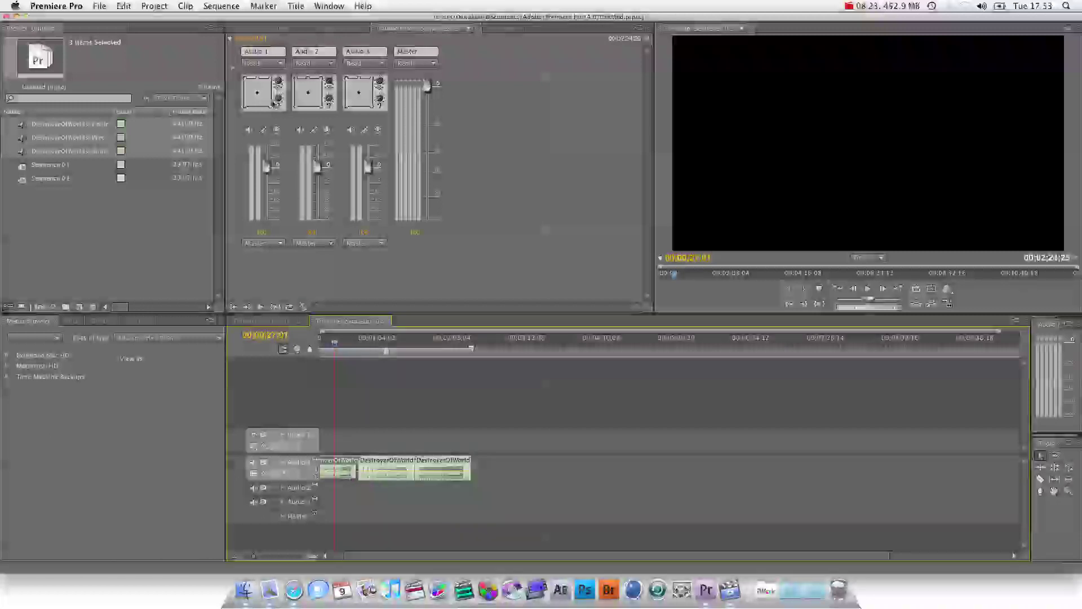
pyautogui.moveTo(257, 93); pyautogui.dragTo(257, 80)
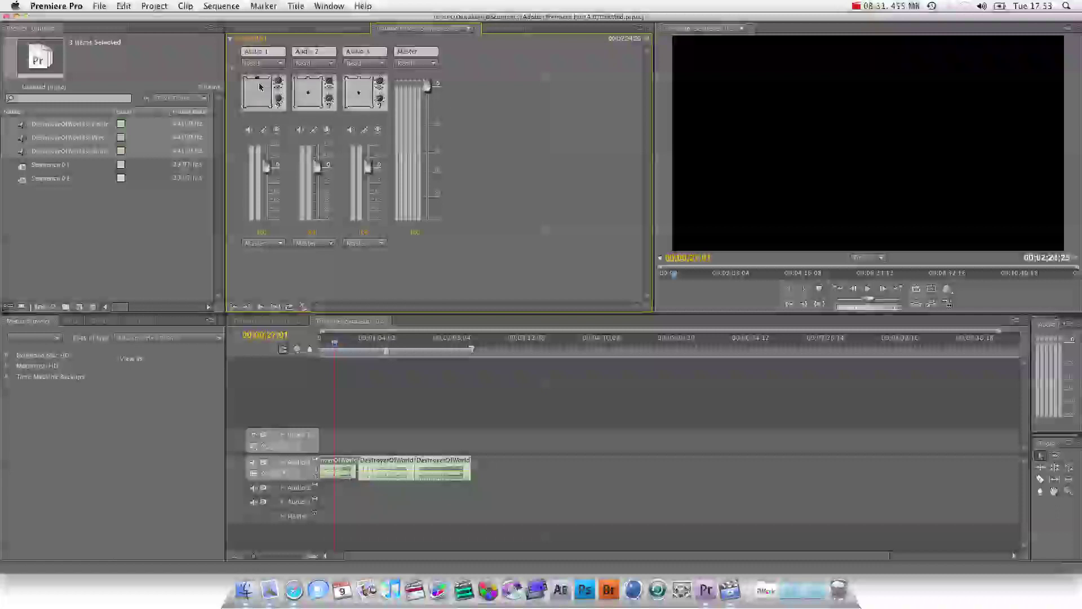
pyautogui.moveTo(262, 85)
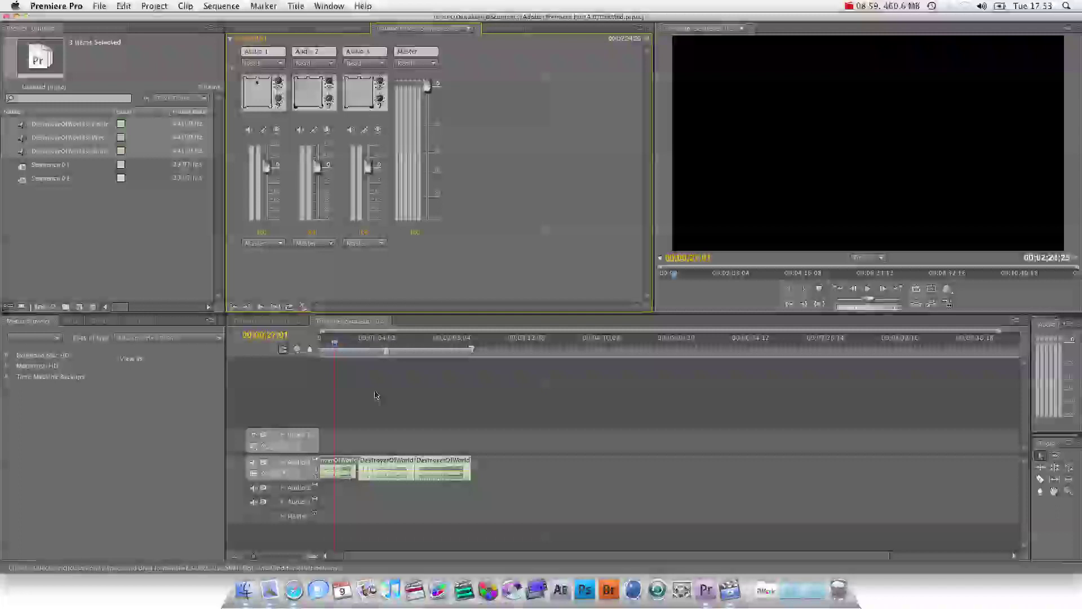
# Move the middle clip to Audio 2 and the third to Audio 3 at 00:00, then play briefly
pyautogui.moveTo(385, 469); pyautogui.dragTo(336, 491)
pyautogui.moveTo(443, 470); pyautogui.dragTo(349, 501)
pyautogui.press('space')
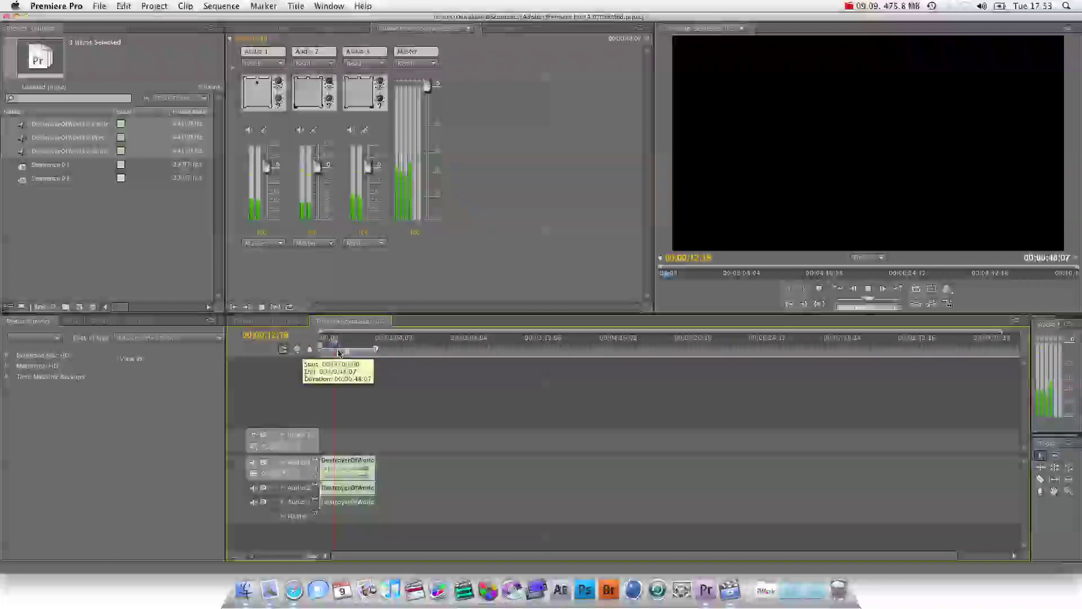
pyautogui.press('space')
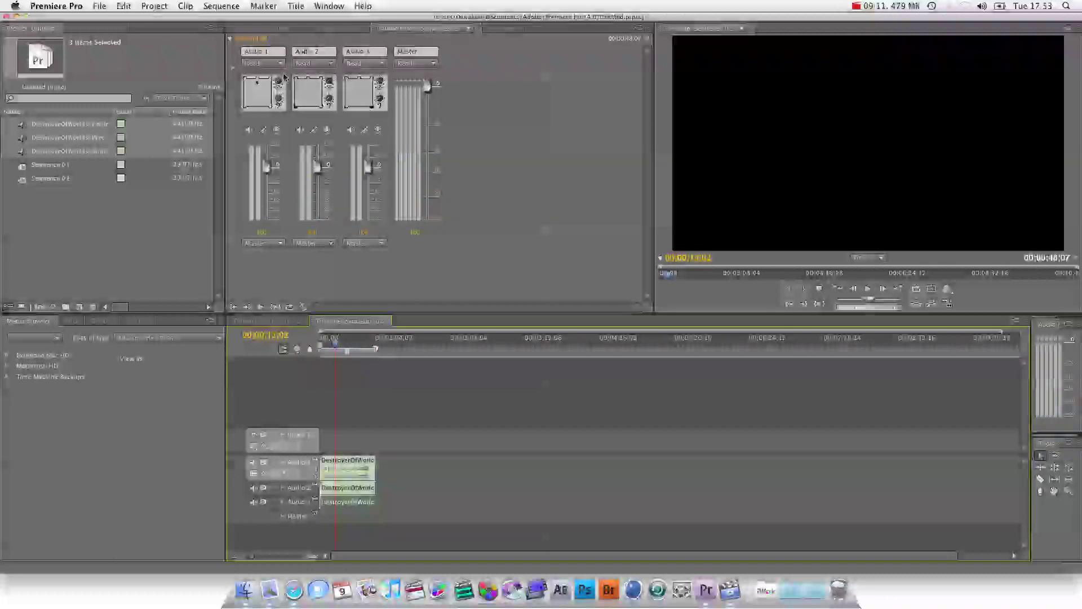
# Play the surround sequence again with the Audio Mixer focused to hear the panning
pyautogui.click(335, 268)
pyautogui.press('space')
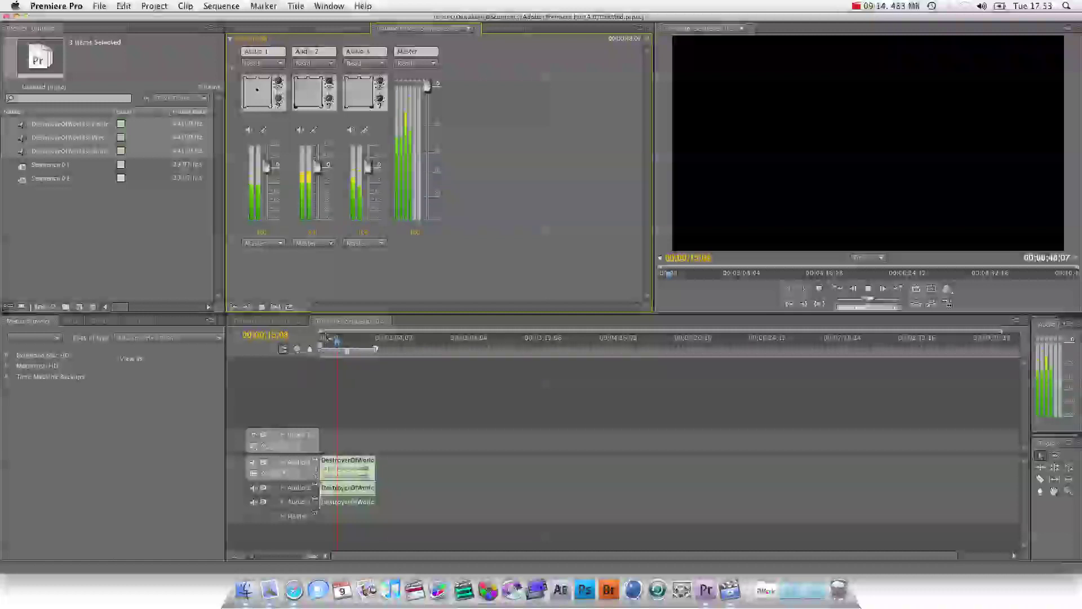
pyautogui.press('space')
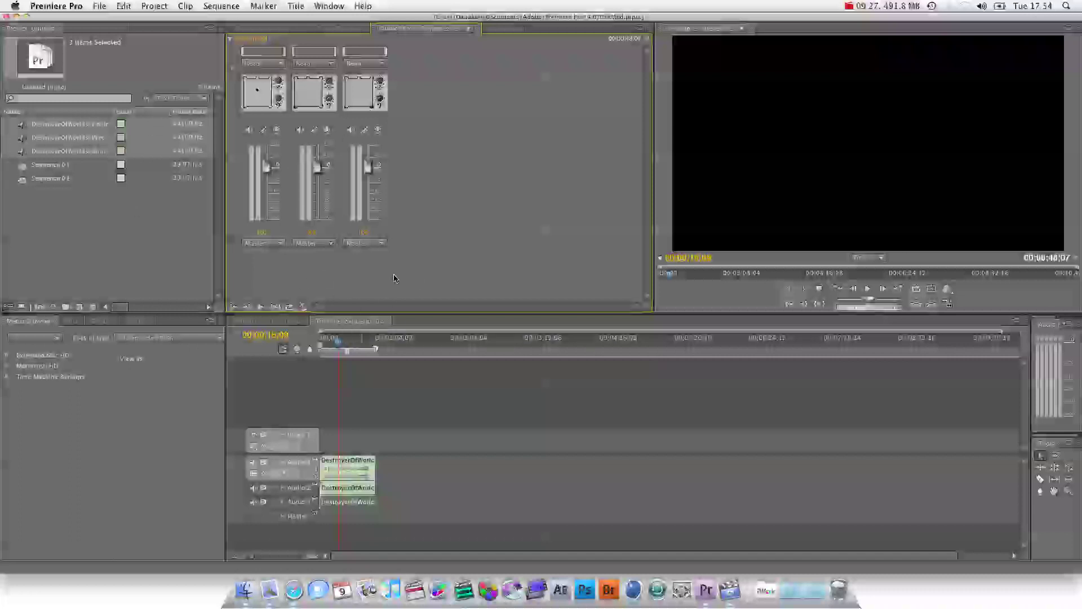
# Trim the stacked clips' ends slightly shorter and scroll the timeline to the right
pyautogui.moveTo(375, 488); pyautogui.dragTo(385, 489)
pyautogui.hscroll(2, 342, 389)
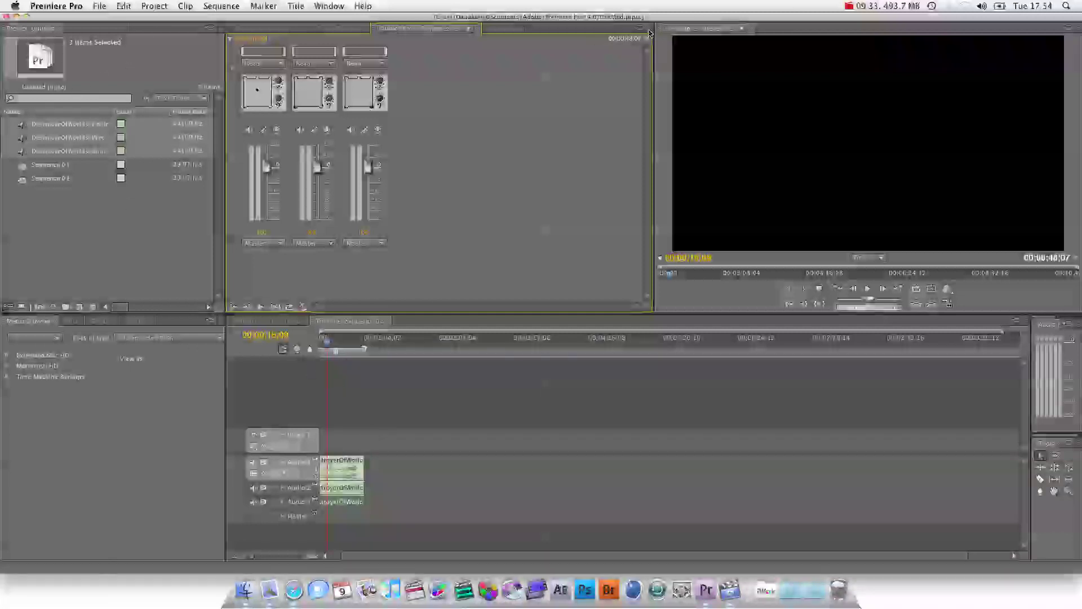
pyautogui.click(872, 5)
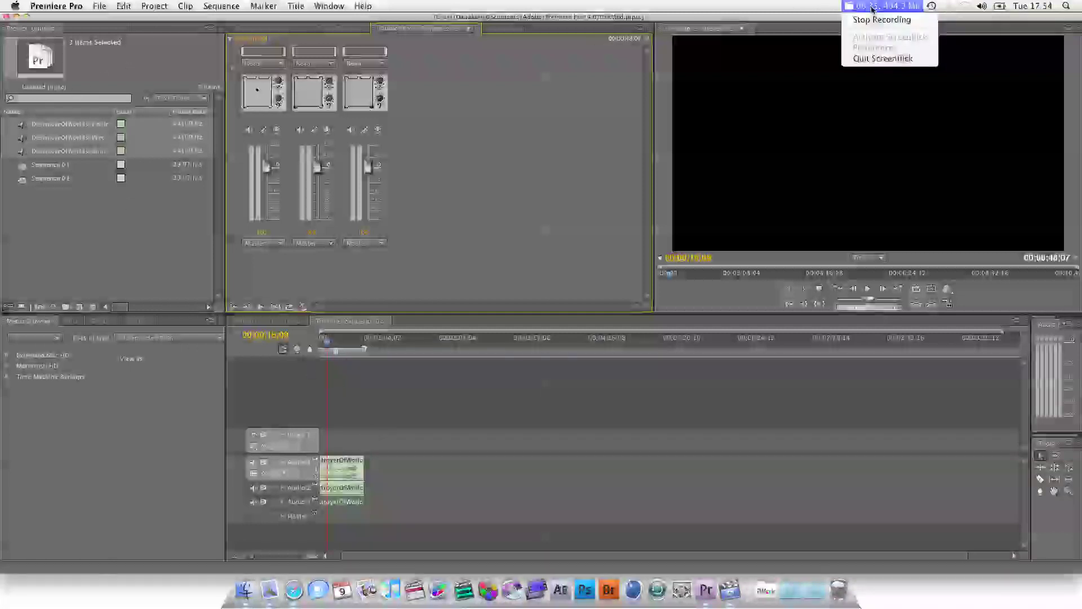